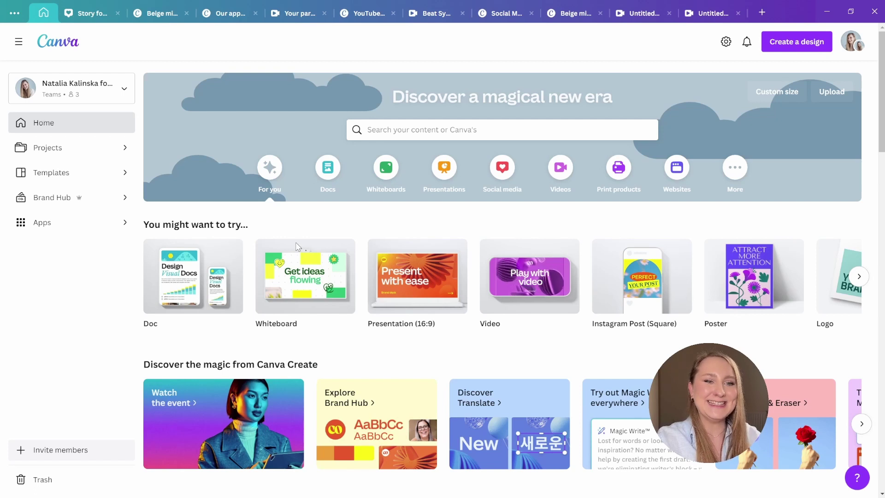
In the Indonesia trip video, add Milan.mp3 from uploaded audio to the timeline
{"action": "left_click", "coordinate": [709, 13]}
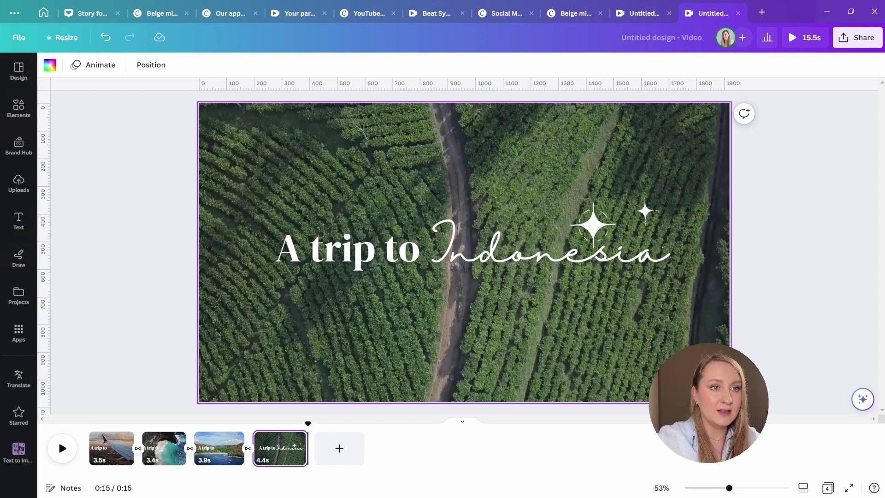
{"action": "left_click", "coordinate": [19, 183]}
{"action": "left_click", "coordinate": [185, 147]}
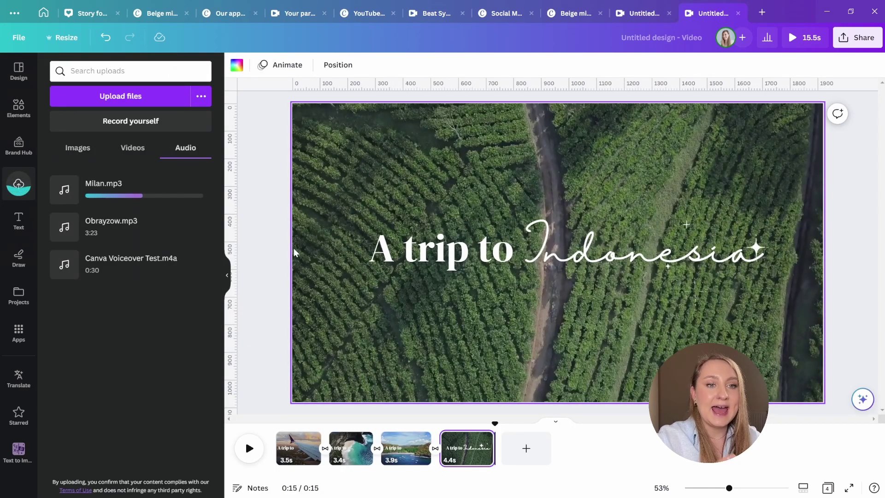
{"action": "left_click_drag", "start_coordinate": [109, 200], "coordinate": [258, 453]}
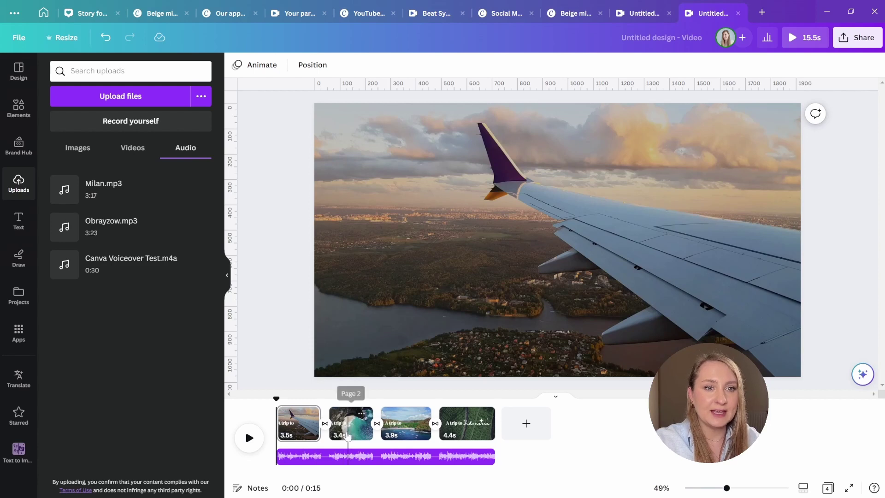
Turn on Beat Sync for the Milan.mp3 track and shorten the first clip
{"action": "left_click", "coordinate": [350, 461]}
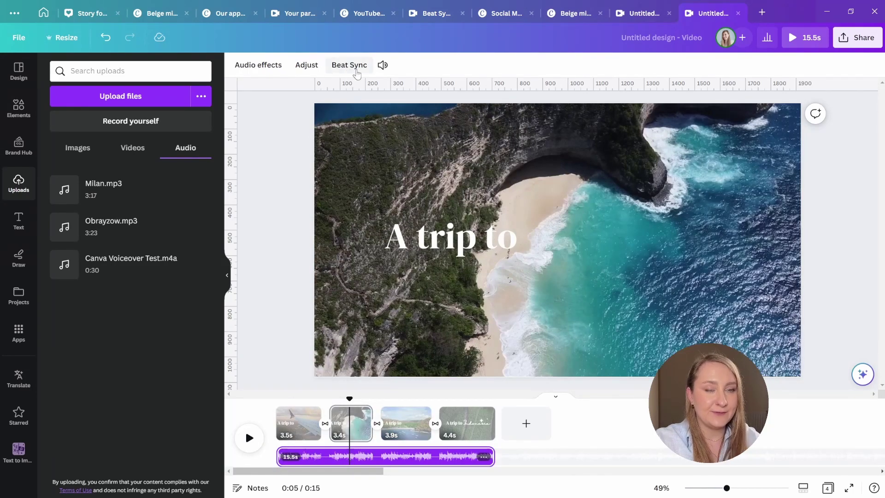
{"action": "left_click", "coordinate": [355, 69]}
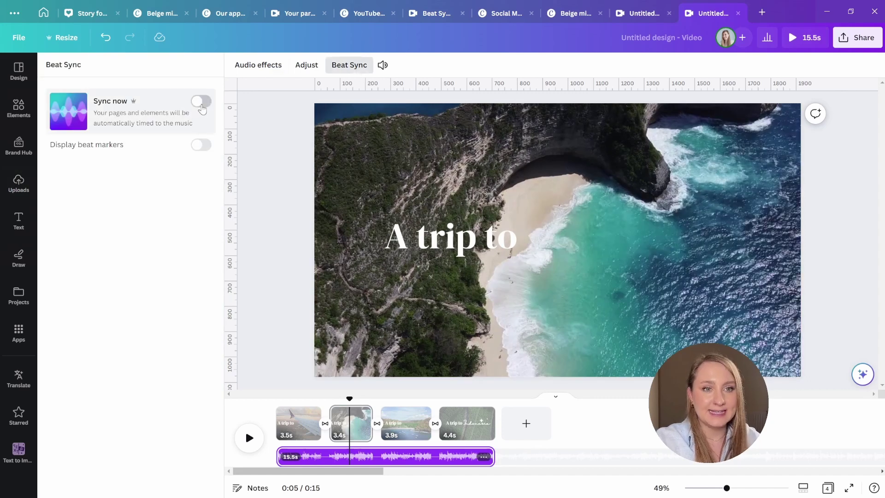
{"action": "left_click", "coordinate": [201, 104]}
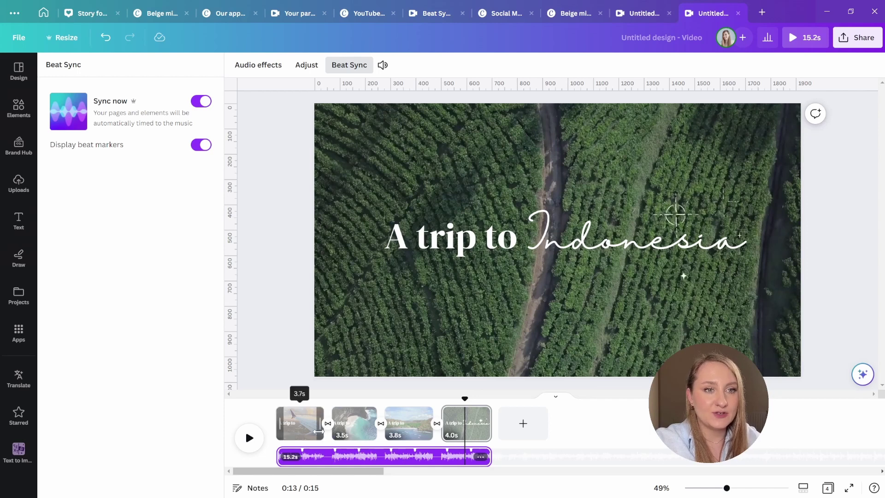
{"action": "left_click_drag", "start_coordinate": [318, 431], "coordinate": [306, 433]}
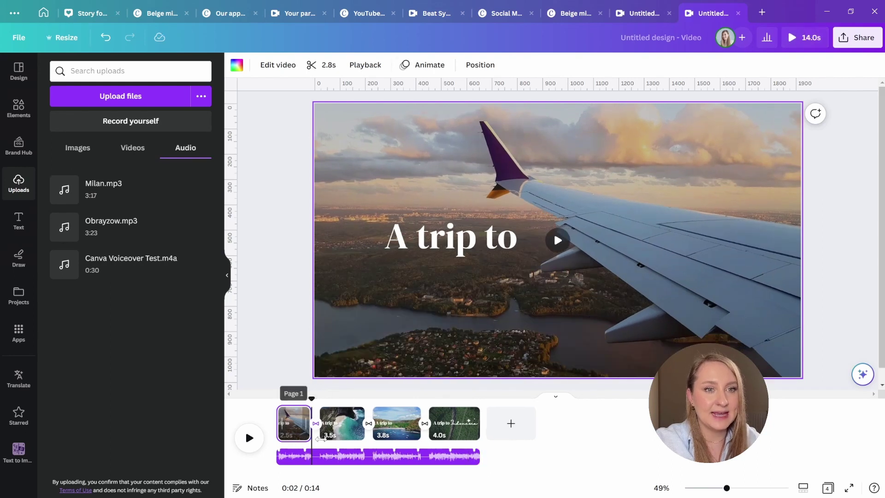
Trim the second, third and fourth clips, bringing the third and fourth to 1.9 seconds
{"action": "left_click_drag", "start_coordinate": [364, 432], "coordinate": [343, 434]}
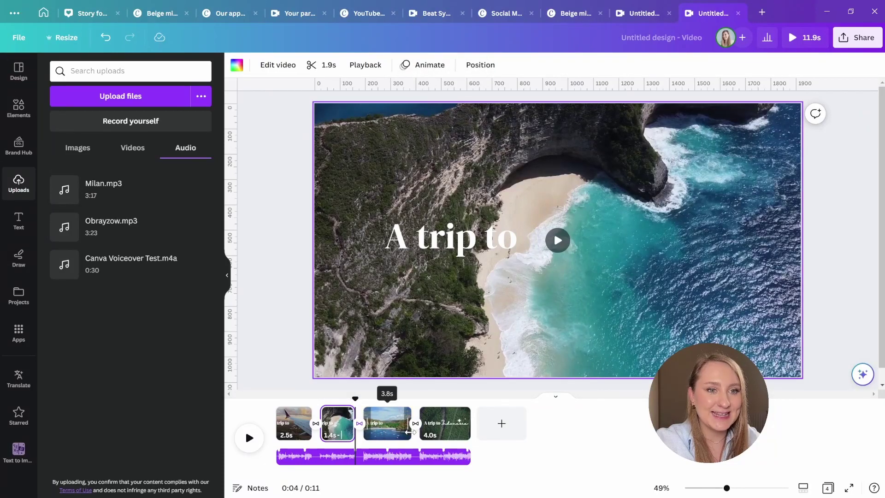
{"action": "left_click_drag", "start_coordinate": [409, 432], "coordinate": [398, 432]}
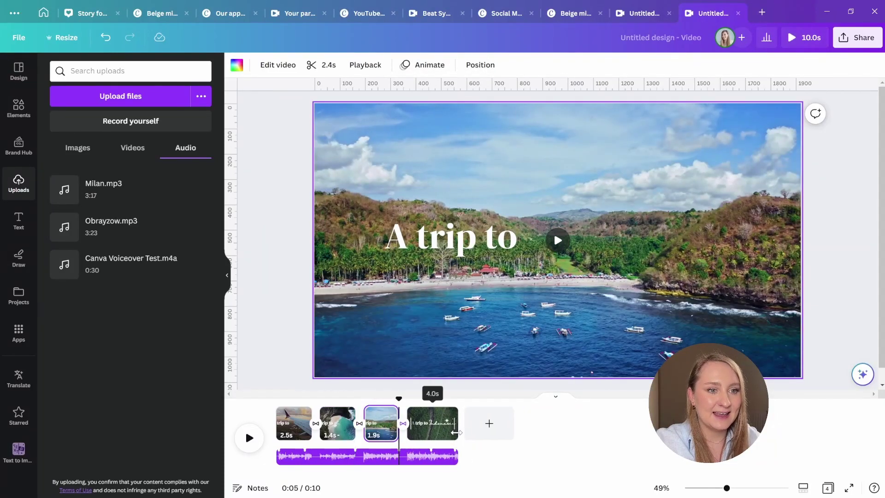
{"action": "left_click_drag", "start_coordinate": [456, 432], "coordinate": [442, 432]}
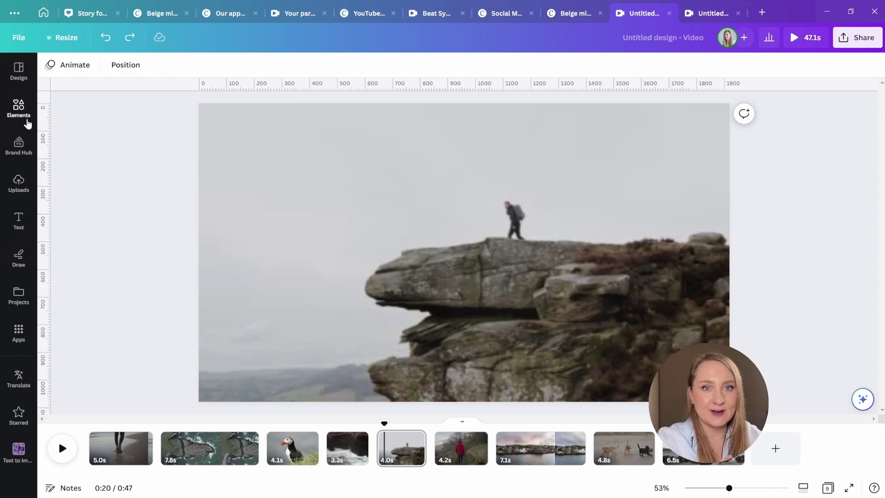
Search the stock audio library under Elements for 'scottish'
{"action": "left_click", "coordinate": [27, 119]}
{"action": "scroll", "coordinate": [152, 323], "scroll_direction": "down", "scroll_amount": 5}
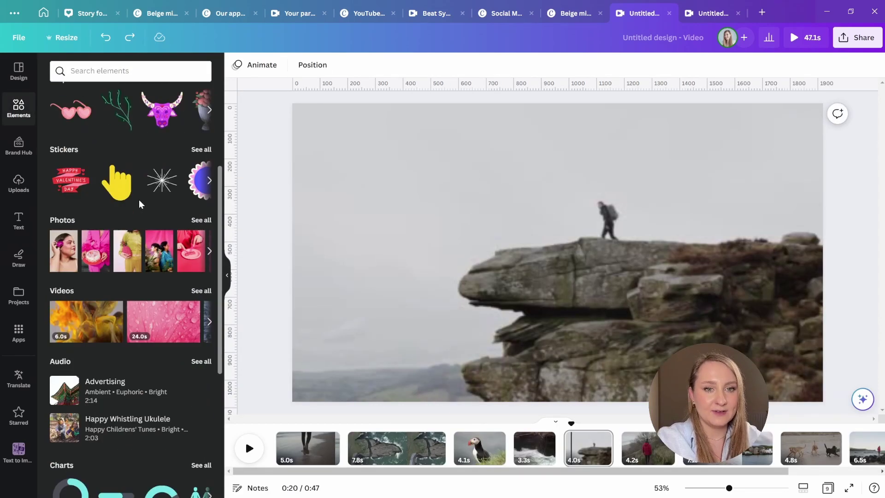
{"action": "left_click", "coordinate": [200, 330]}
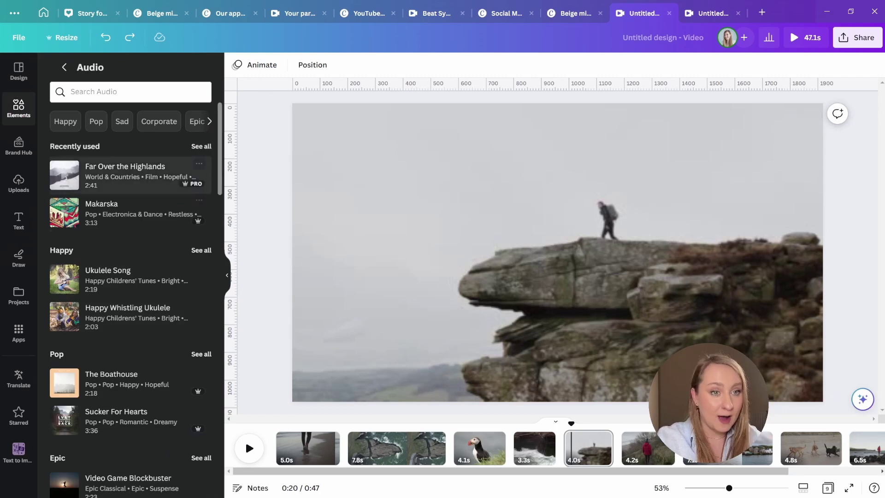
{"action": "left_click", "coordinate": [114, 93]}
{"action": "type", "text": "scottish"}
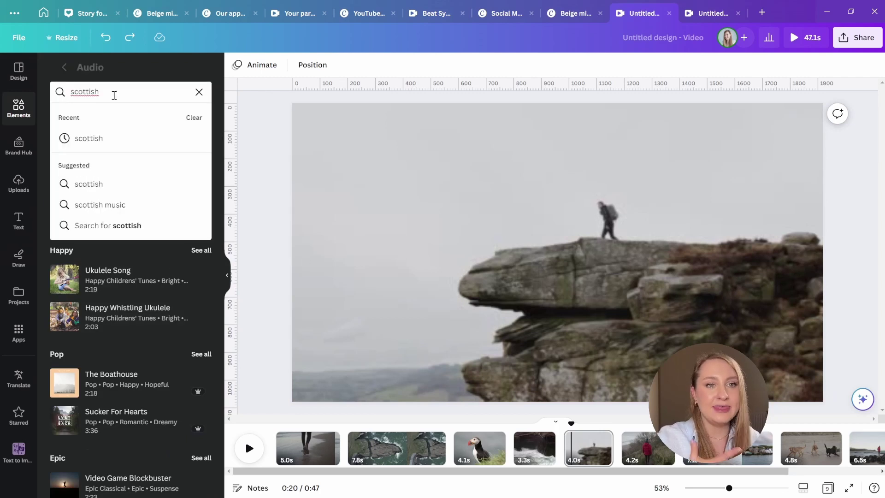
{"action": "key", "text": "Return"}
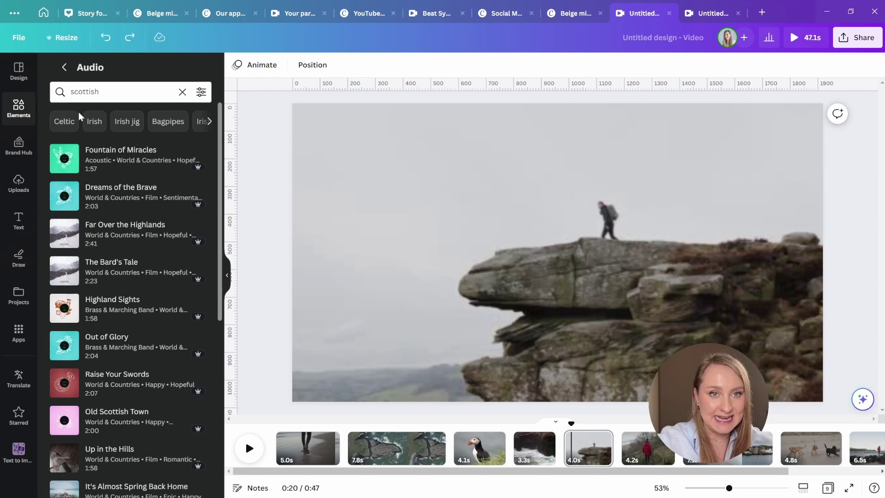
Add Far Over the Highlands to the timeline and turn on Beat Sync
{"action": "left_click_drag", "start_coordinate": [134, 238], "coordinate": [178, 446]}
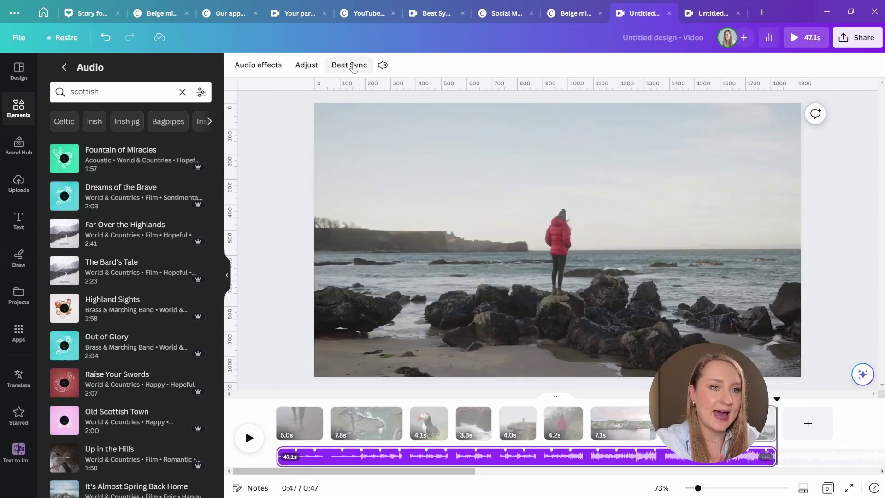
{"action": "left_click", "coordinate": [353, 65]}
{"action": "left_click", "coordinate": [206, 102]}
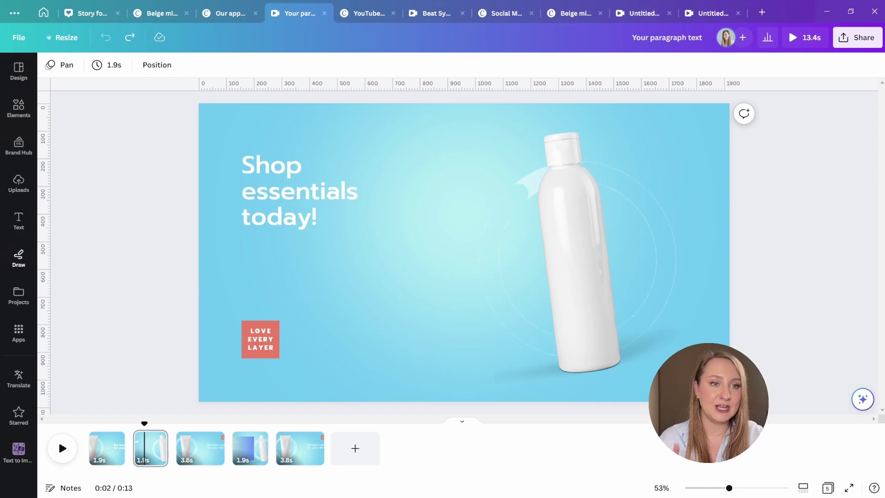
Choose the Draw pen and set its colour to white
{"action": "left_click", "coordinate": [19, 262]}
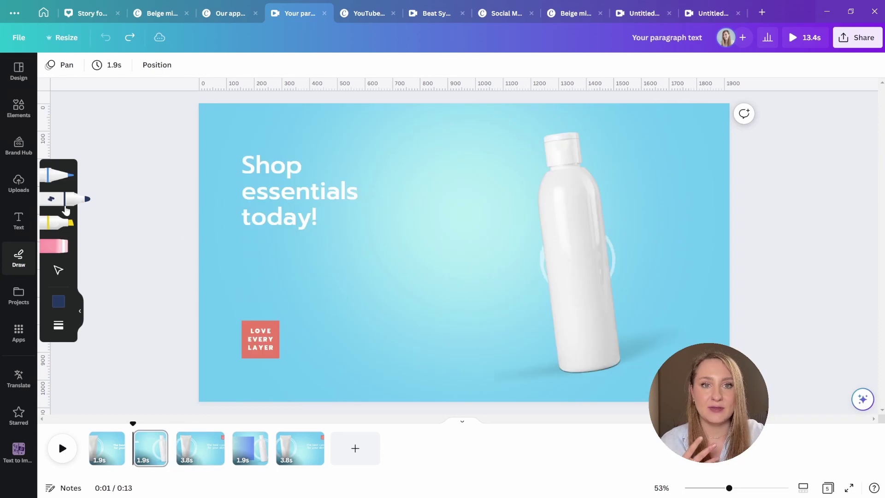
{"action": "left_click", "coordinate": [67, 267]}
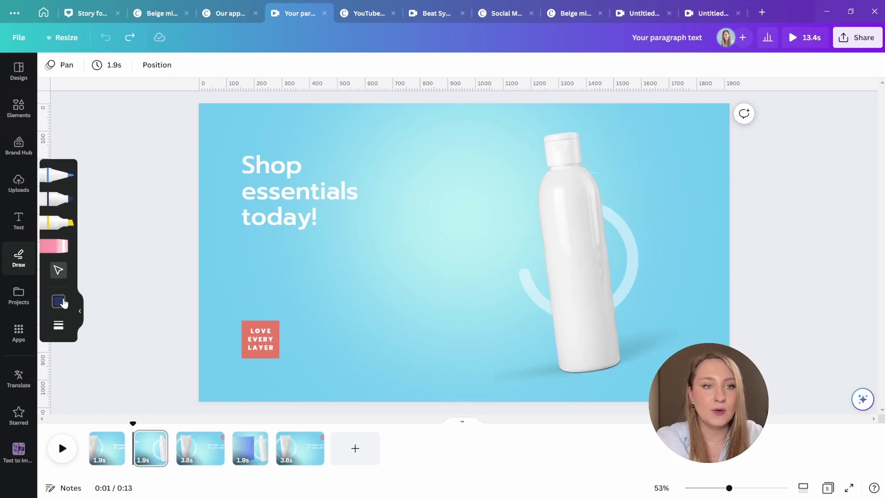
{"action": "left_click", "coordinate": [59, 302]}
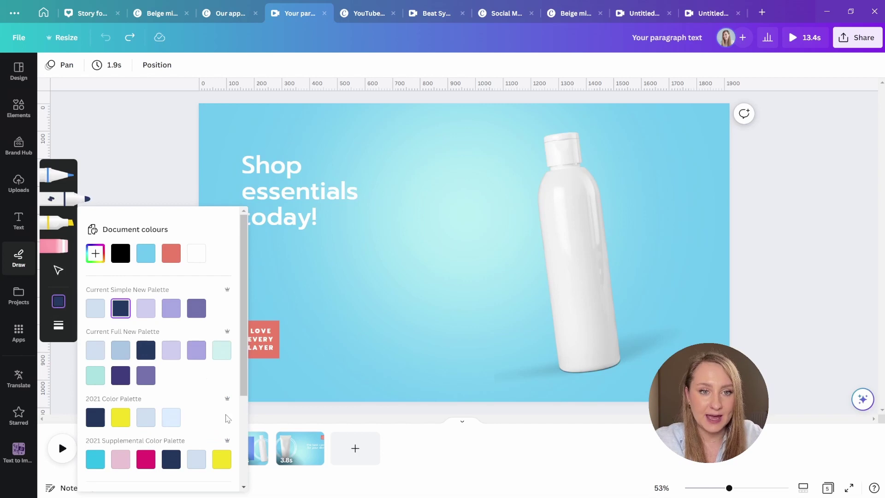
{"action": "scroll", "coordinate": [223, 417], "scroll_direction": "down", "scroll_amount": 3}
{"action": "left_click", "coordinate": [222, 432]}
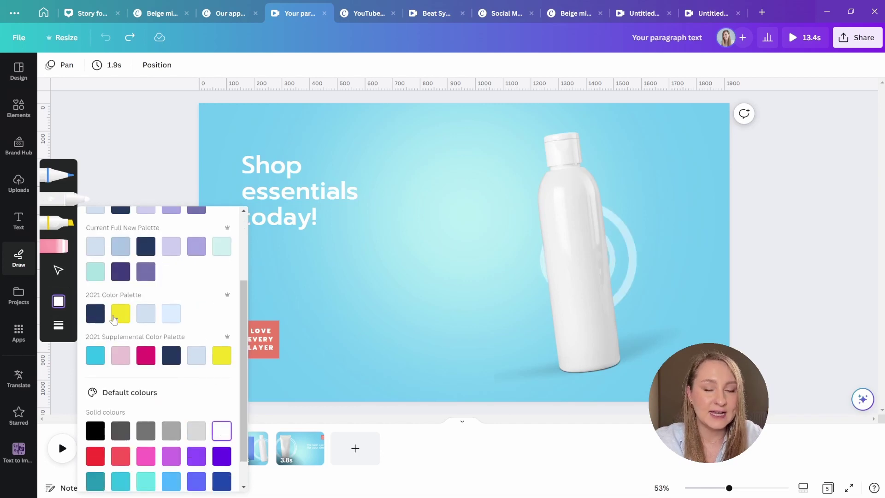
Set stroke weight to medium (12) and draw two lines under 'today!', the second shorter
{"action": "left_click", "coordinate": [58, 325]}
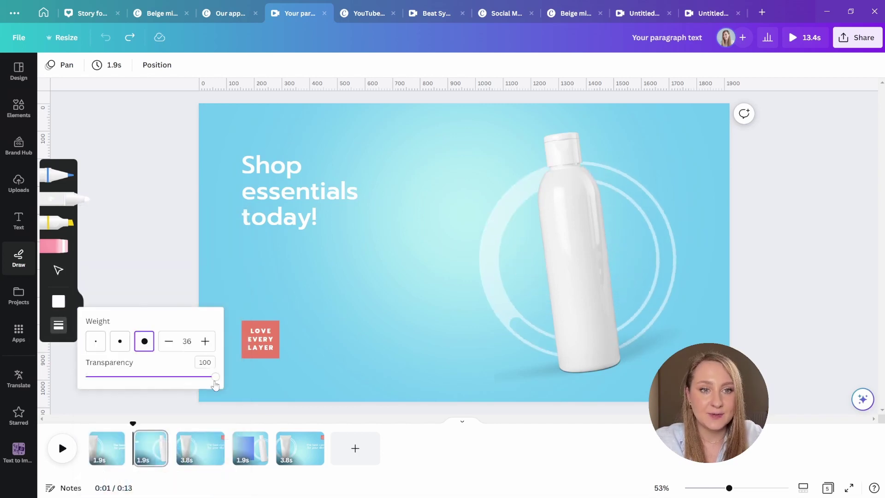
{"action": "mouse_move", "coordinate": [214, 379]}
{"action": "left_mouse_down"}
{"action": "mouse_move", "coordinate": [144, 379]}
{"action": "mouse_move", "coordinate": [223, 385]}
{"action": "left_mouse_up"}
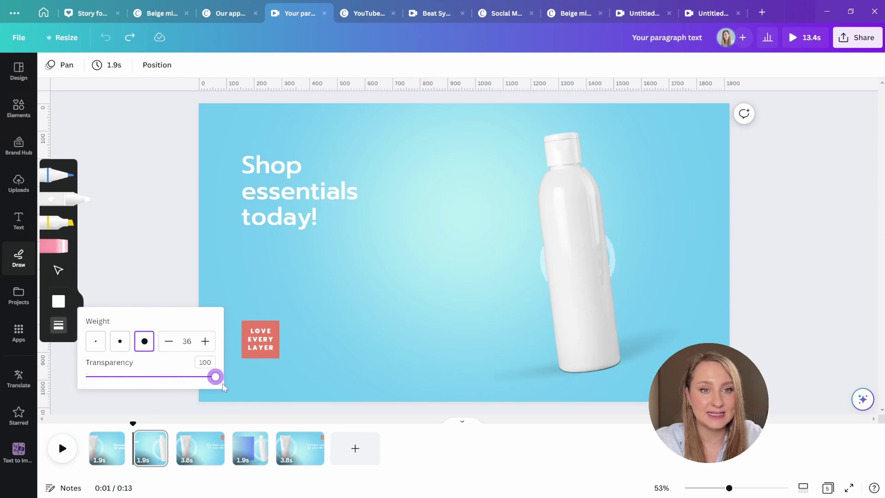
{"action": "left_click", "coordinate": [120, 342]}
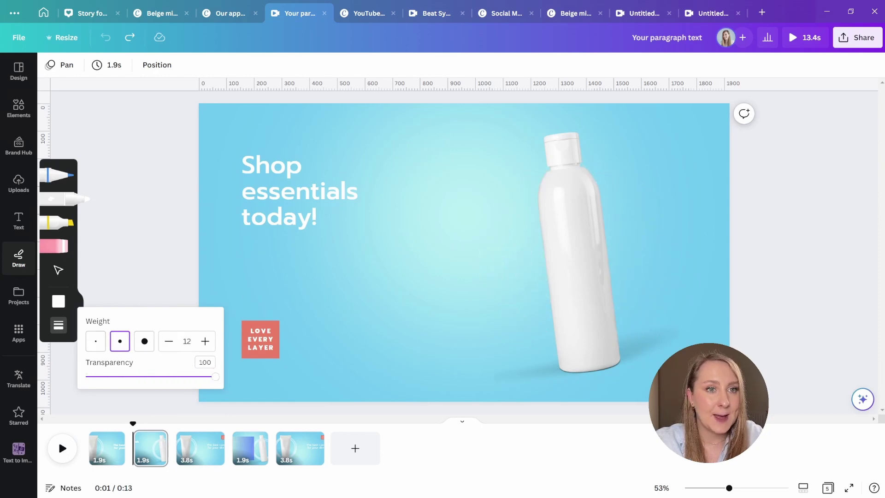
{"action": "left_click_drag", "start_coordinate": [243, 240], "coordinate": [357, 244]}
{"action": "left_click_drag", "start_coordinate": [244, 256], "coordinate": [327, 257]}
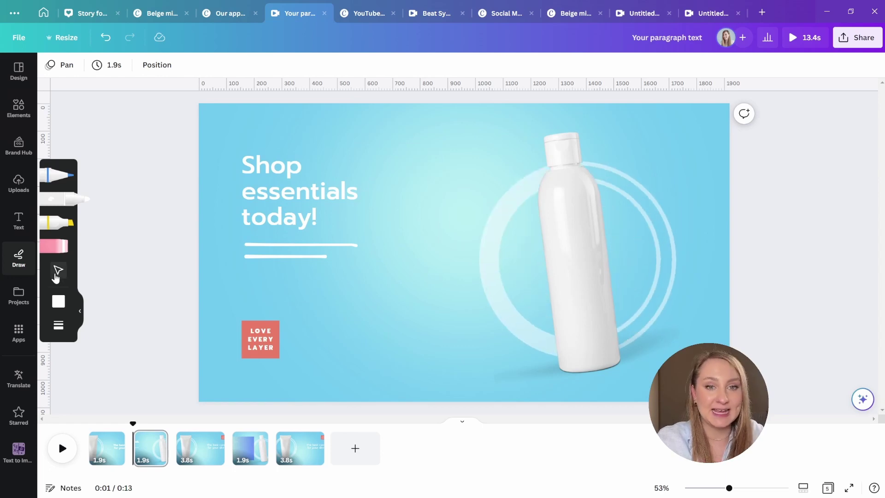
Select both white lines, enlarge them and tilt them about 1 degree
{"action": "left_click", "coordinate": [59, 271]}
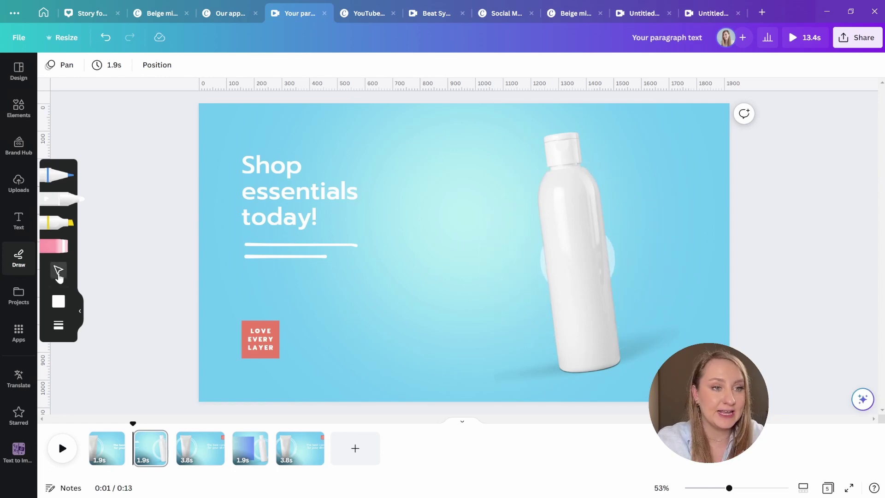
{"action": "left_click_drag", "start_coordinate": [289, 277], "coordinate": [260, 248]}
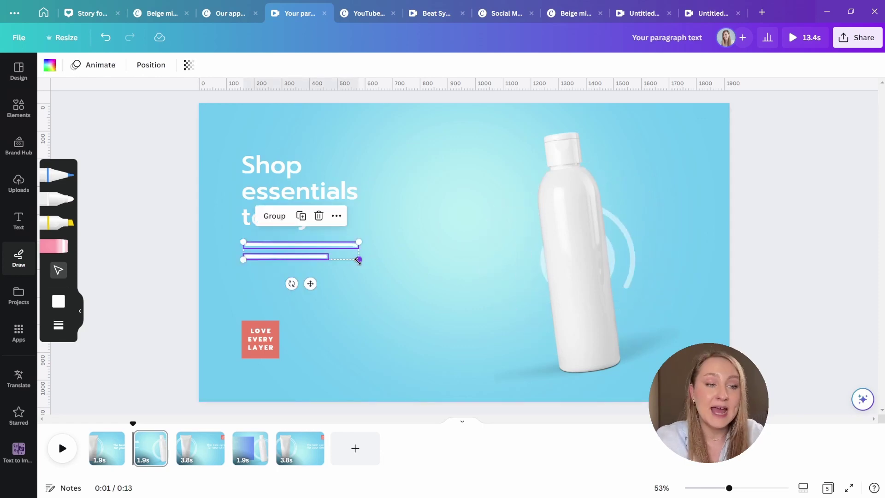
{"action": "mouse_move", "coordinate": [358, 261]}
{"action": "left_mouse_down"}
{"action": "mouse_move", "coordinate": [382, 278]}
{"action": "mouse_move", "coordinate": [356, 273]}
{"action": "left_mouse_up"}
{"action": "left_click_drag", "start_coordinate": [290, 283], "coordinate": [265, 240]}
{"action": "left_click", "coordinate": [306, 286]}
Try a custom motion-path animation moving the lines right, then delete the path
{"action": "left_click", "coordinate": [104, 65]}
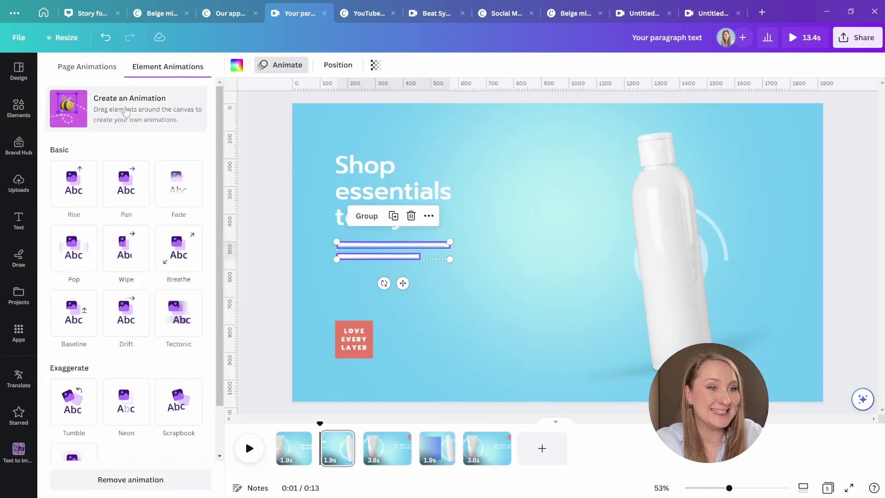
{"action": "left_click", "coordinate": [144, 117]}
{"action": "left_click_drag", "start_coordinate": [367, 247], "coordinate": [421, 248]}
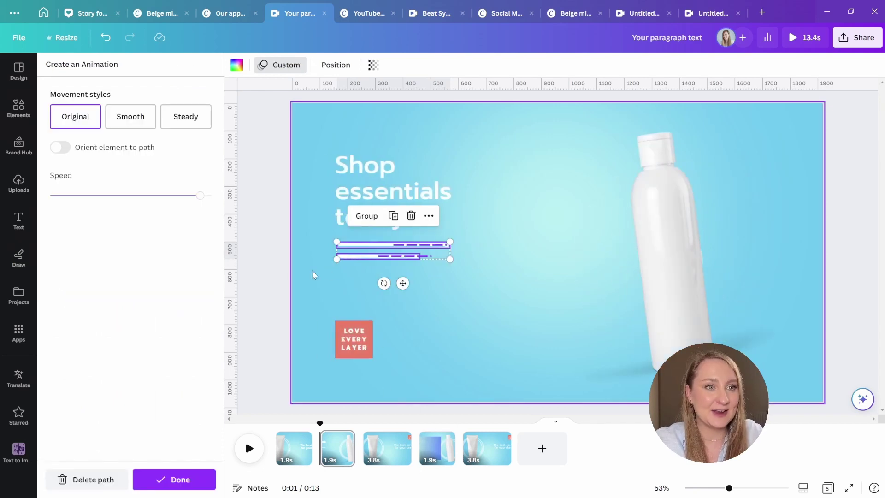
{"action": "left_click", "coordinate": [104, 481]}
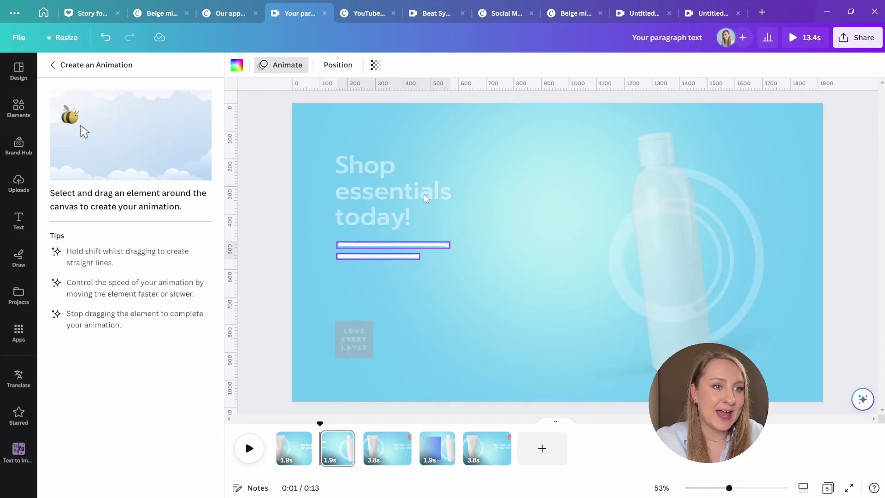
{"action": "left_click", "coordinate": [306, 292]}
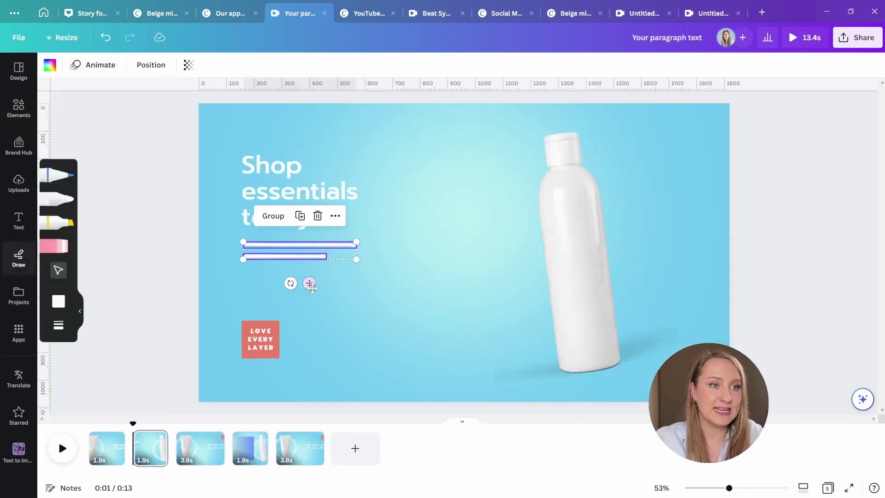
Make the short line lavender (#cecfef), then go to the Beige minimalist Instagram post
{"action": "left_click", "coordinate": [307, 249]}
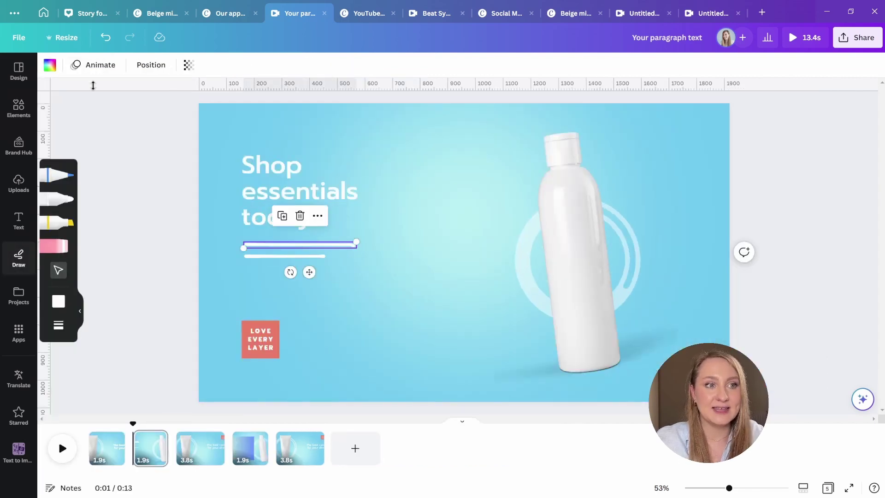
{"action": "left_click", "coordinate": [50, 65]}
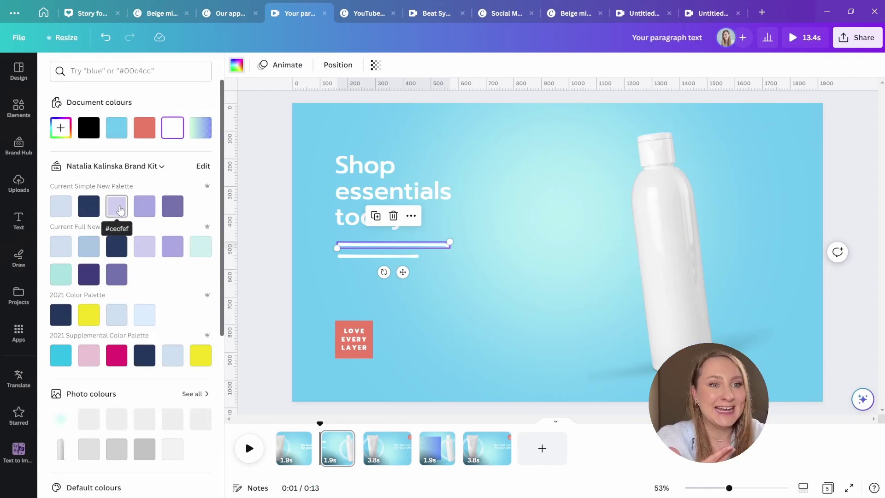
{"action": "left_click", "coordinate": [121, 209]}
{"action": "left_click", "coordinate": [144, 247]}
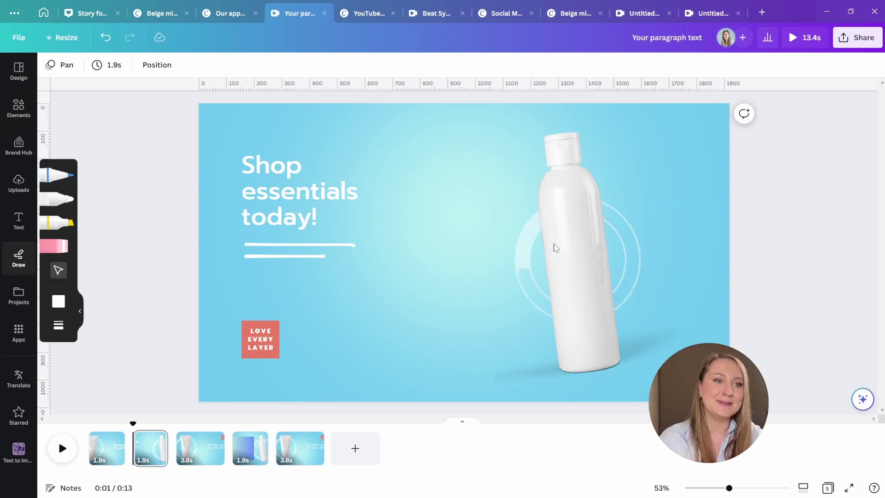
{"action": "left_click", "coordinate": [570, 14]}
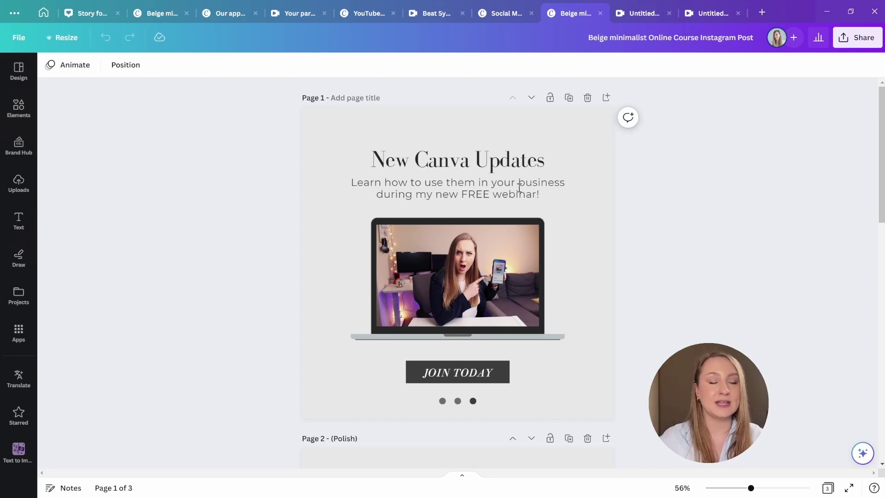
Add a square to the post and fill it with the yellow-pink gradient
{"action": "key", "text": "r"}
{"action": "left_click", "coordinate": [396, 210]}
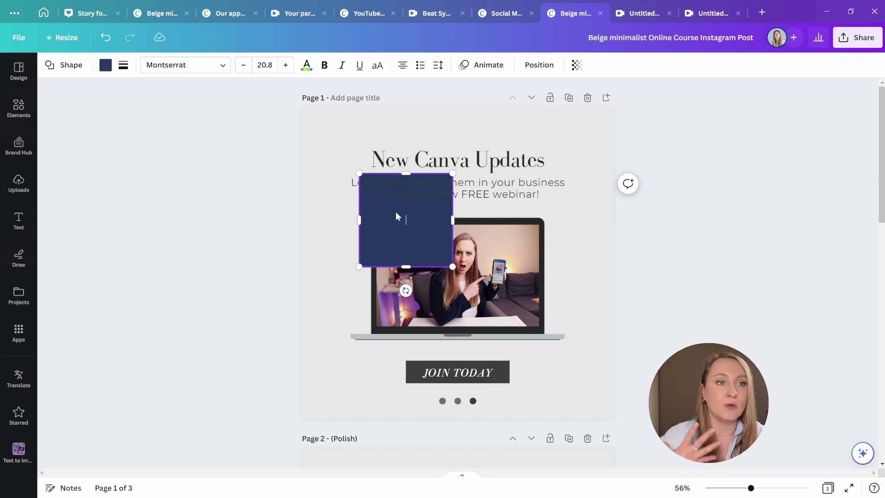
{"action": "left_click", "coordinate": [105, 65]}
{"action": "scroll", "coordinate": [118, 146], "scroll_direction": "down", "scroll_amount": 5}
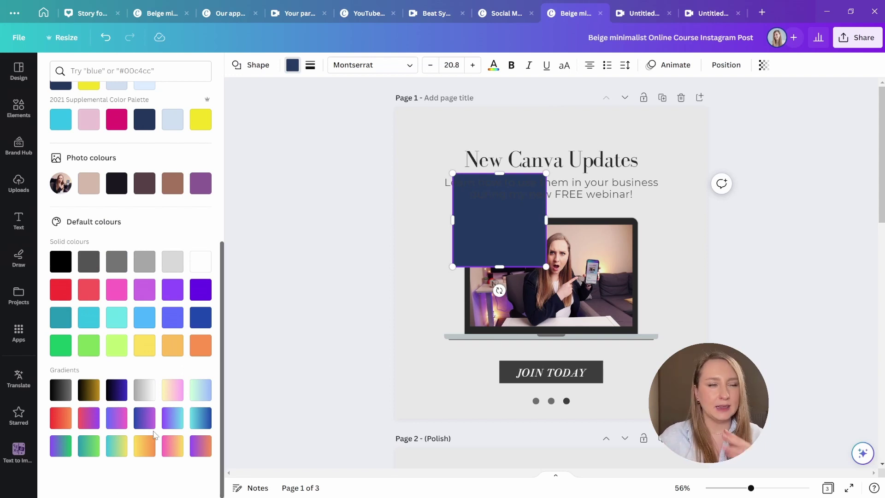
{"action": "left_click", "coordinate": [168, 394]}
{"action": "scroll", "coordinate": [169, 395], "scroll_direction": "up", "scroll_amount": 1}
{"action": "scroll", "coordinate": [169, 395], "scroll_direction": "up", "scroll_amount": 5}
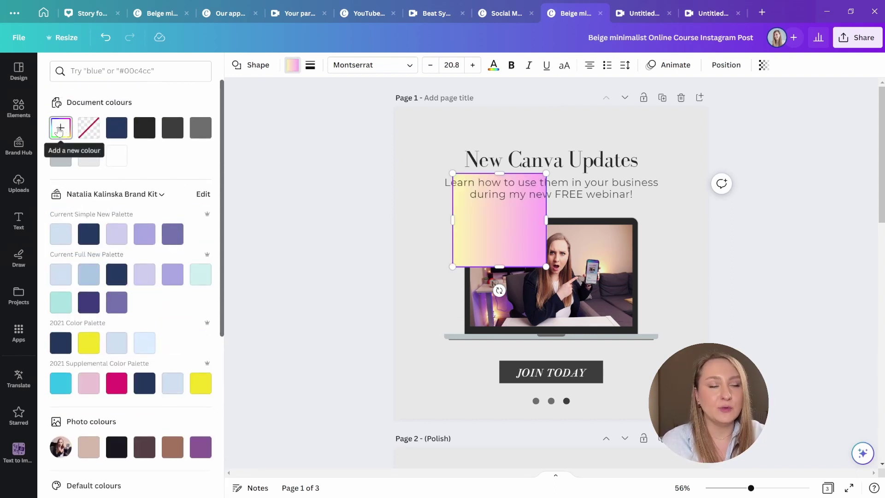
Enlarge the gradient rectangle to cover most of the page and bring it to front
{"action": "left_click", "coordinate": [59, 131]}
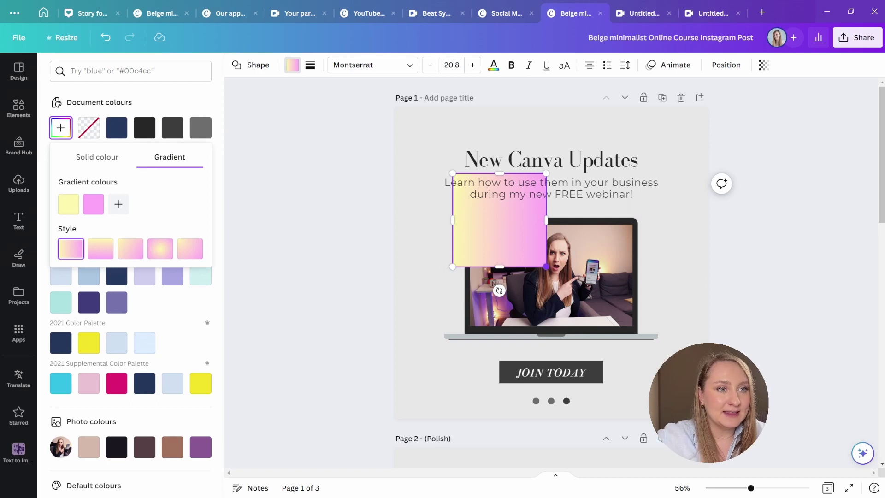
{"action": "left_click_drag", "start_coordinate": [546, 266], "coordinate": [591, 320]}
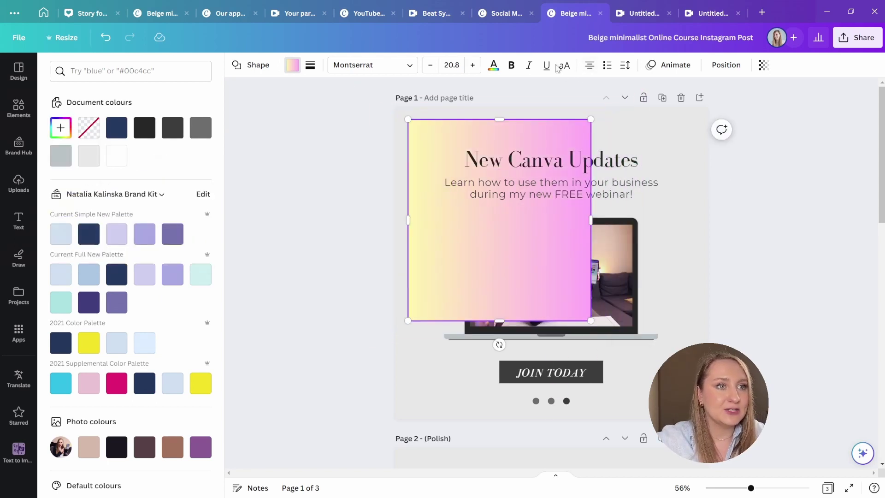
{"action": "left_click", "coordinate": [726, 65]}
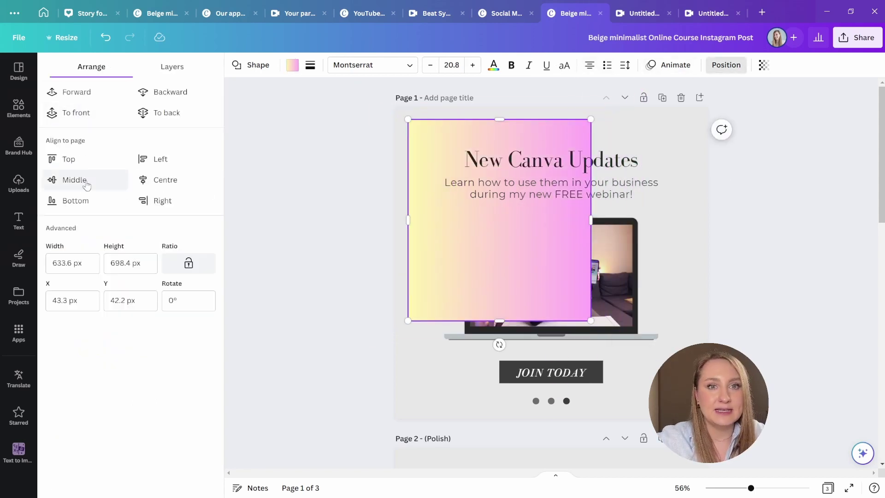
{"action": "left_click", "coordinate": [69, 112]}
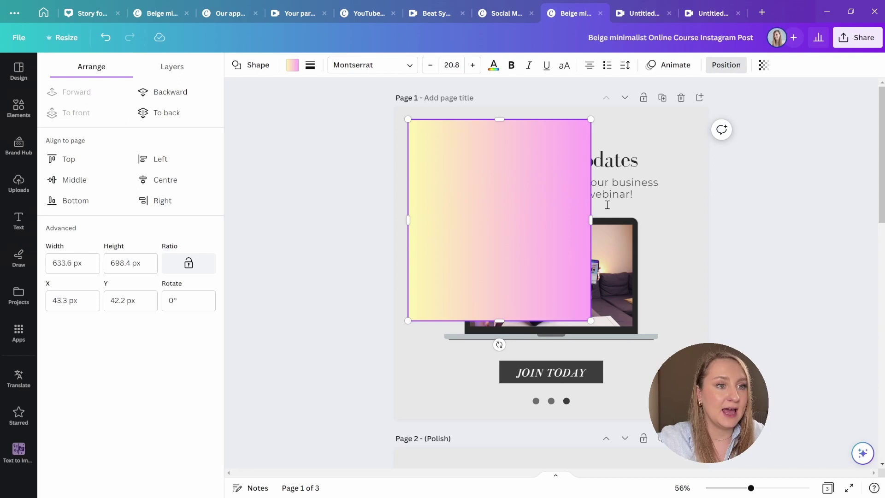
Set the gradient to vertical and shift its second colour toward blue-violet
{"action": "left_click", "coordinate": [293, 66]}
{"action": "left_click", "coordinate": [61, 127]}
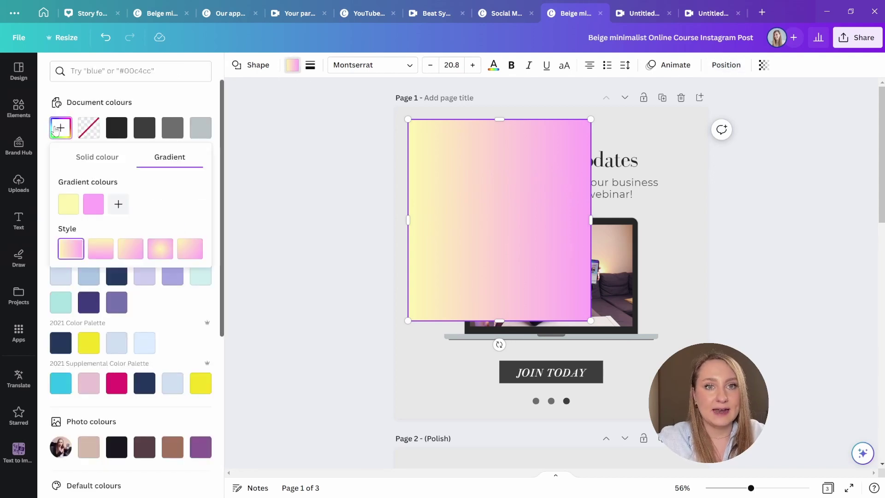
{"action": "left_click", "coordinate": [102, 250]}
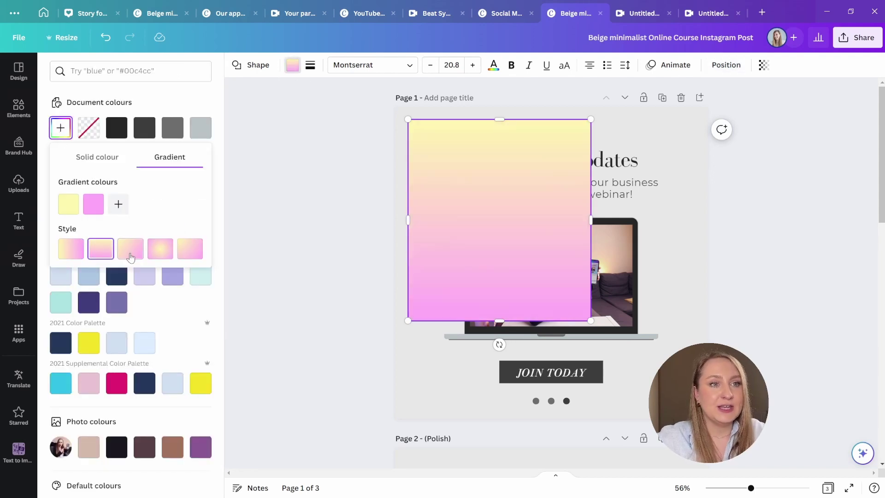
{"action": "left_click", "coordinate": [131, 251]}
{"action": "left_click", "coordinate": [161, 256]}
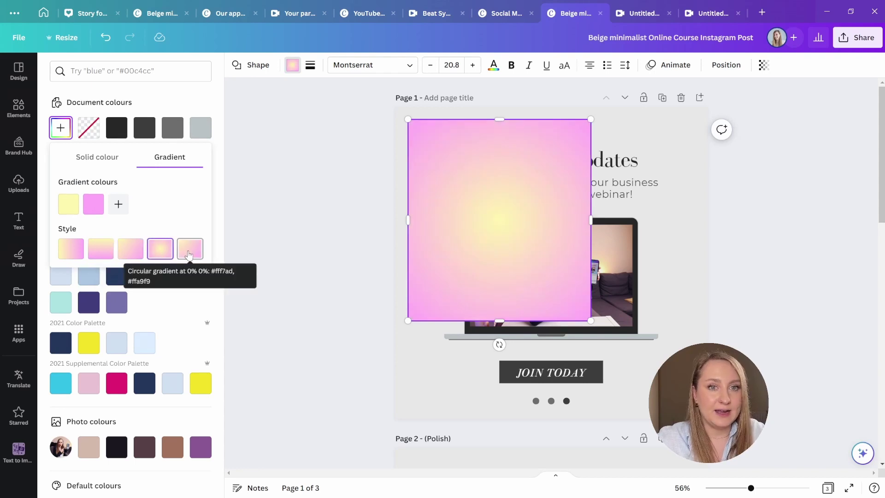
{"action": "left_click", "coordinate": [189, 249]}
{"action": "left_click", "coordinate": [105, 251]}
{"action": "left_click", "coordinate": [93, 204]}
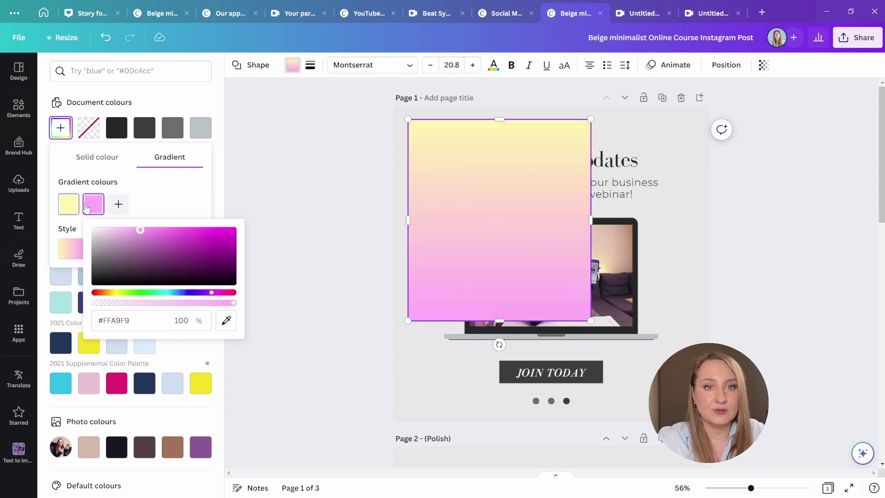
{"action": "left_click_drag", "start_coordinate": [166, 241], "coordinate": [220, 232]}
{"action": "left_click_drag", "start_coordinate": [211, 292], "coordinate": [170, 294]}
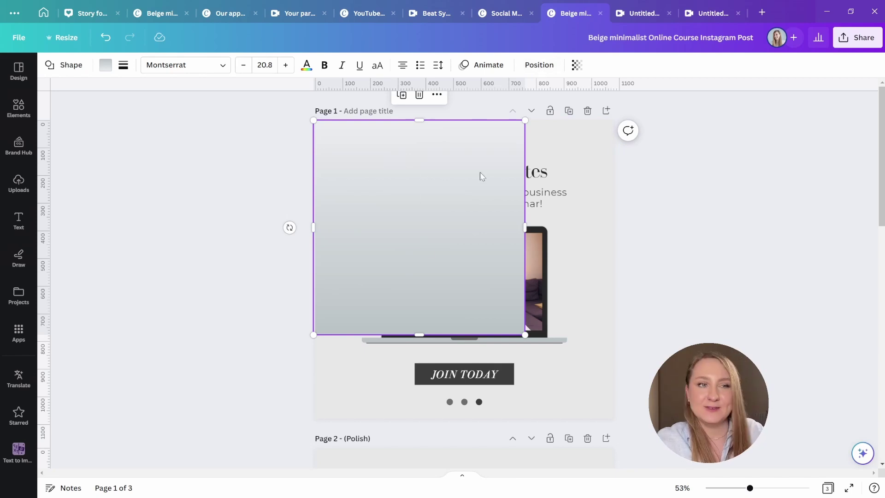
In the Layers list, move the gradient rectangle below the text, laptop image and button
{"action": "left_click", "coordinate": [537, 65]}
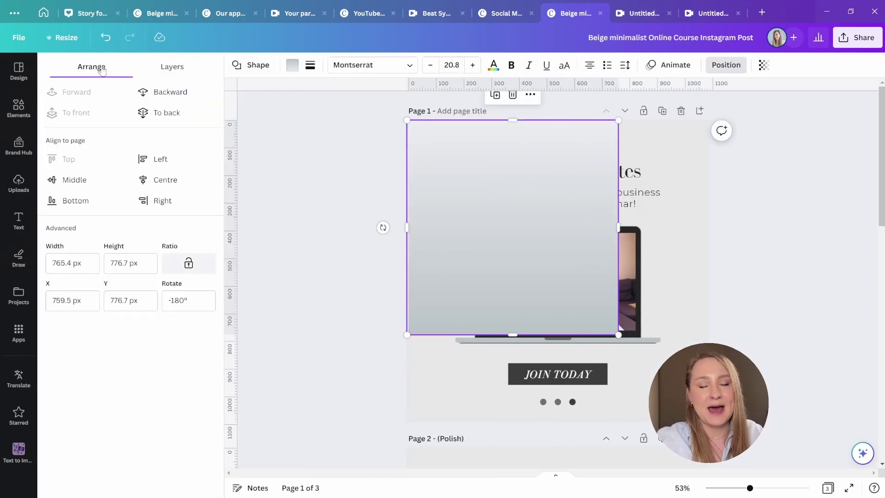
{"action": "left_click", "coordinate": [179, 67]}
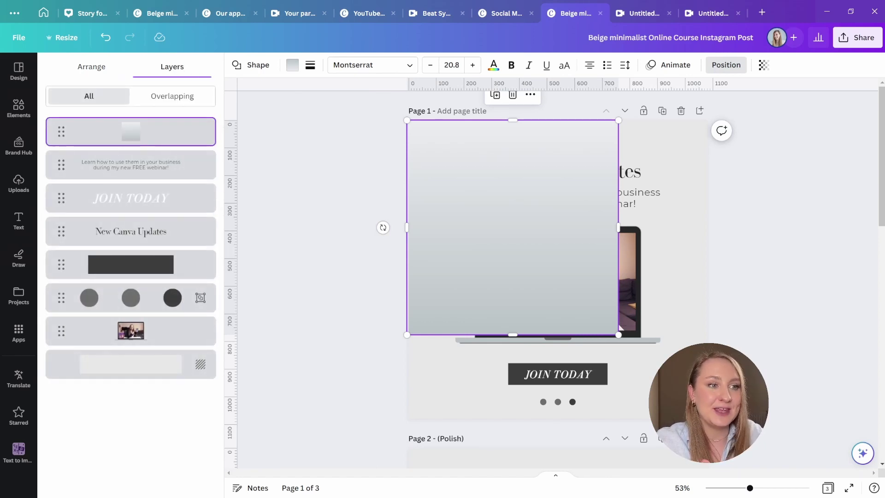
{"action": "left_click_drag", "start_coordinate": [109, 134], "coordinate": [138, 332]}
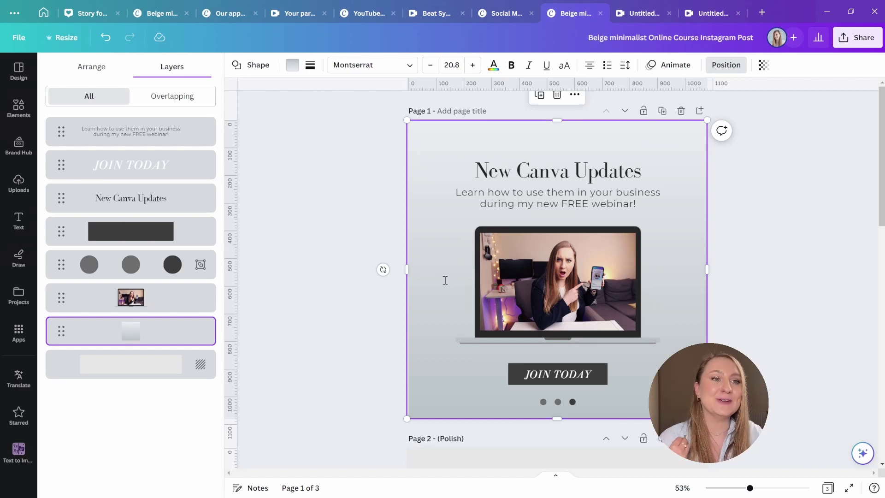
Preview the 12 Columns, 3x3 Grid and Custom guide presets via File > View settings
{"action": "left_click", "coordinate": [24, 41]}
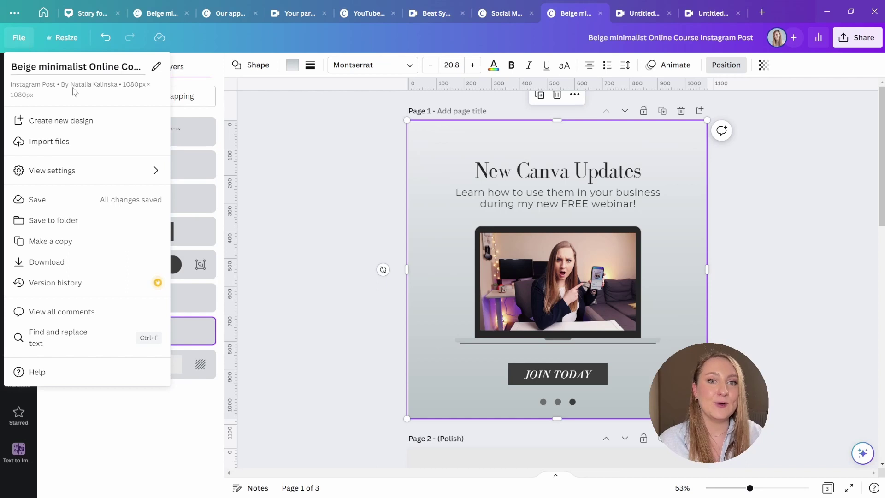
{"action": "mouse_move", "coordinate": [109, 173]}
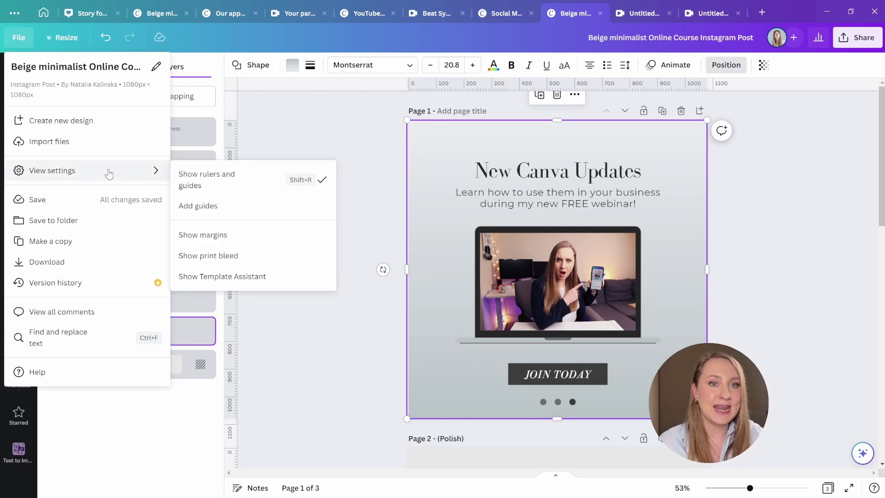
{"action": "left_click", "coordinate": [259, 207]}
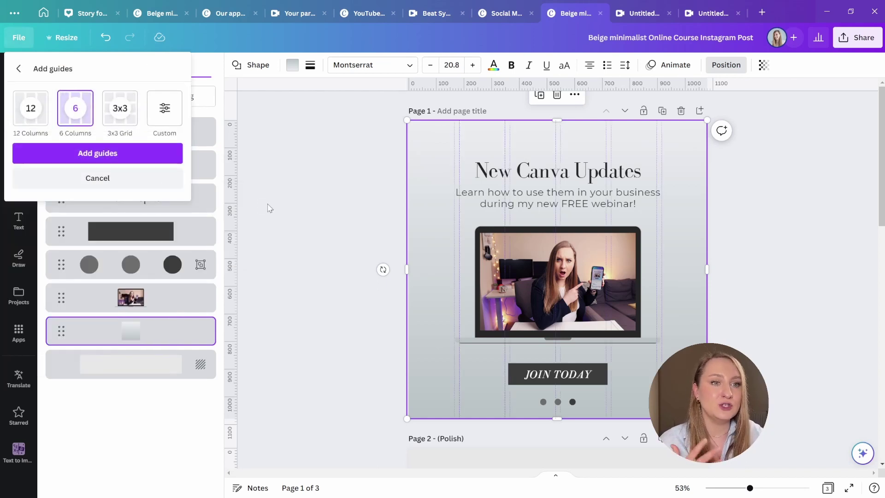
{"action": "left_click", "coordinate": [41, 115]}
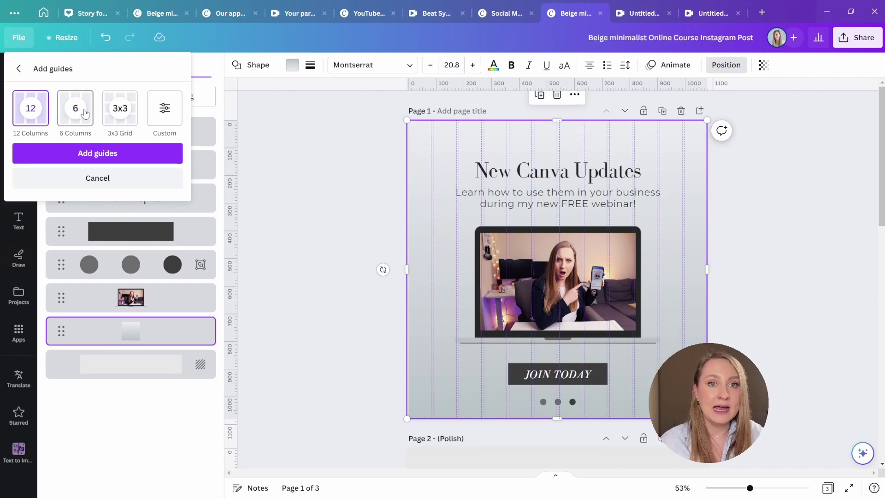
{"action": "left_click", "coordinate": [125, 111]}
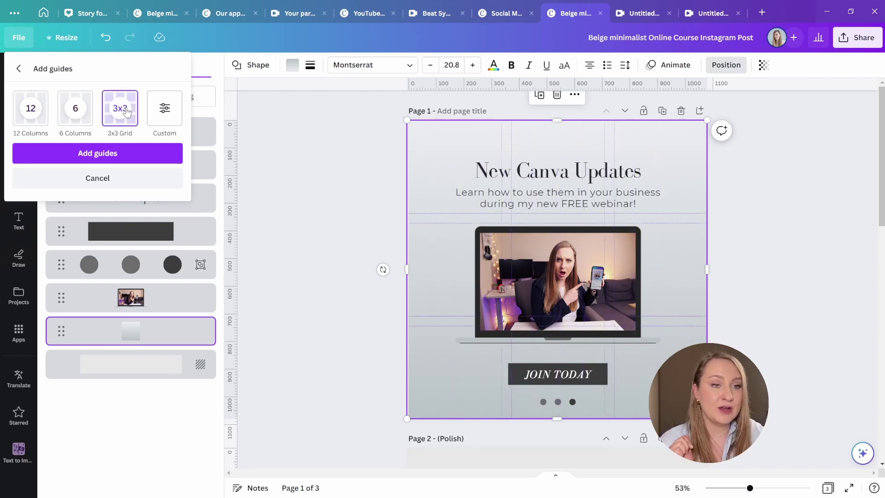
{"action": "left_click", "coordinate": [163, 114]}
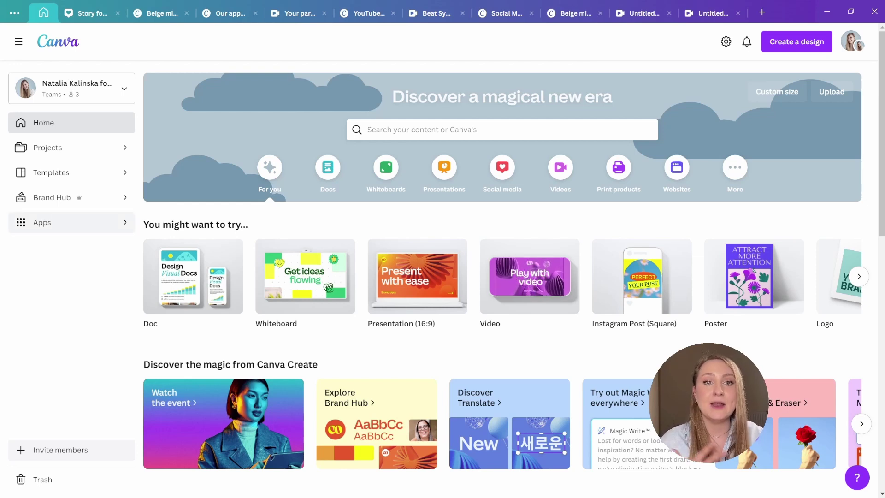
Open the first brand kit and scroll through its colours, fonts, photos and graphics
{"action": "left_click", "coordinate": [55, 198]}
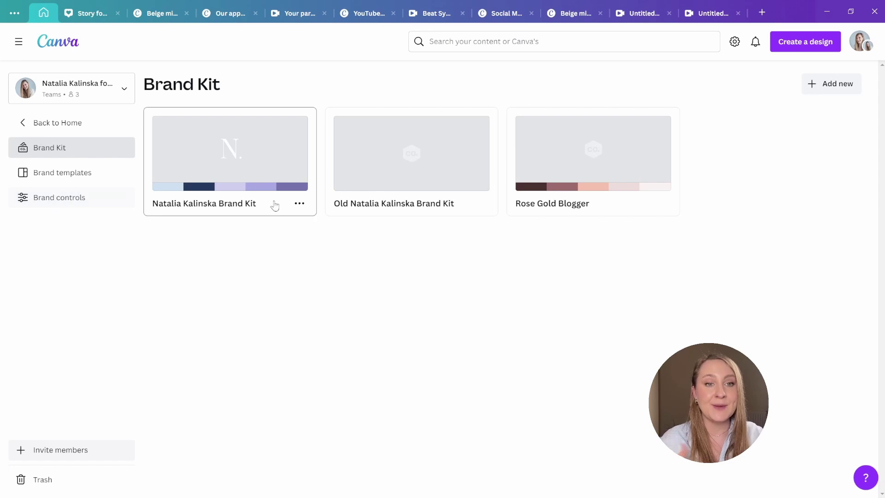
{"action": "left_click", "coordinate": [251, 123]}
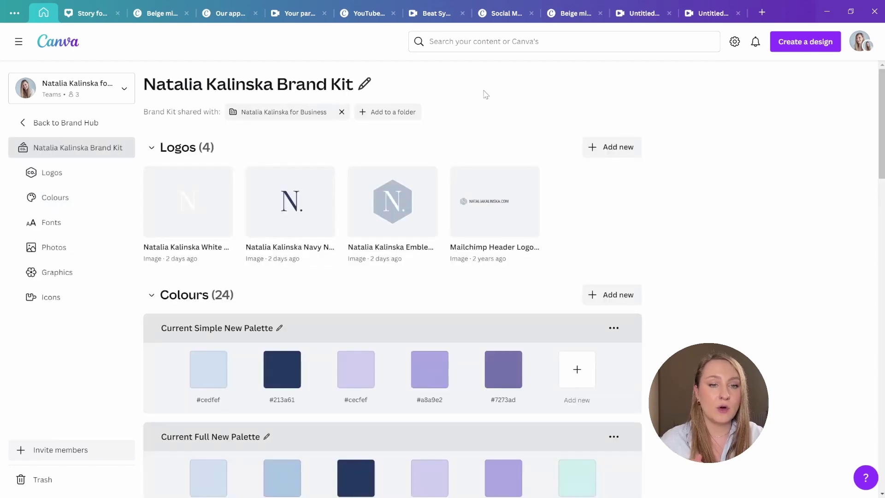
{"action": "scroll", "coordinate": [530, 275], "scroll_direction": "down", "scroll_amount": 2}
{"action": "scroll", "coordinate": [530, 267], "scroll_direction": "down", "scroll_amount": 4}
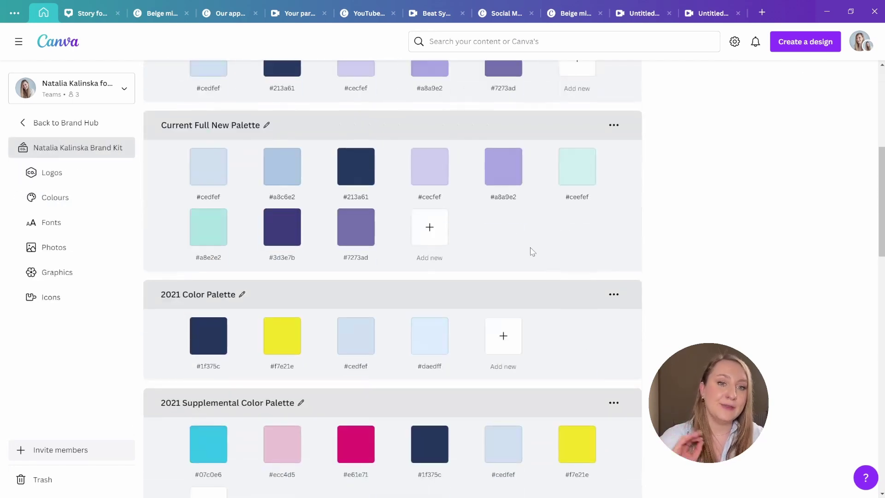
{"action": "scroll", "coordinate": [530, 248], "scroll_direction": "down", "scroll_amount": 8}
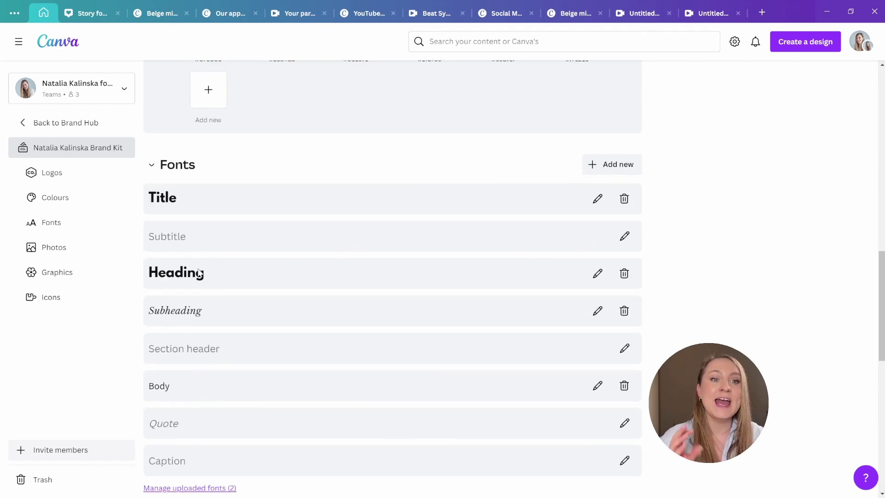
{"action": "scroll", "coordinate": [586, 221], "scroll_direction": "down", "scroll_amount": 5}
{"action": "scroll", "coordinate": [553, 214], "scroll_direction": "down", "scroll_amount": 3}
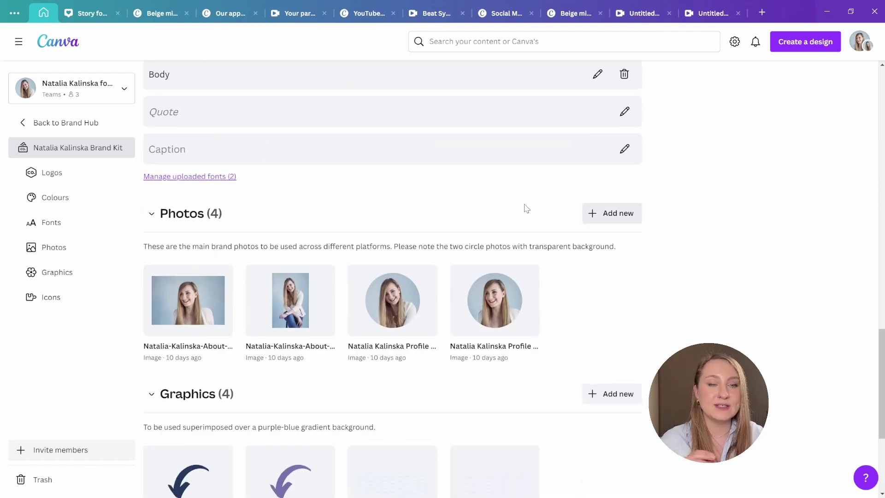
{"action": "scroll", "coordinate": [433, 193], "scroll_direction": "down", "scroll_amount": 2}
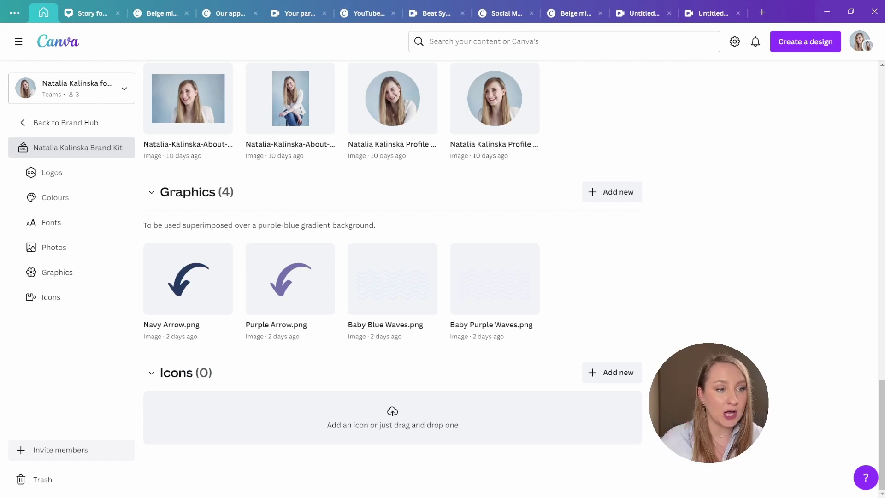
Choose Add new > Add guidelines for the brand icons, then return to the untitled video
{"action": "mouse_move", "coordinate": [392, 279]}
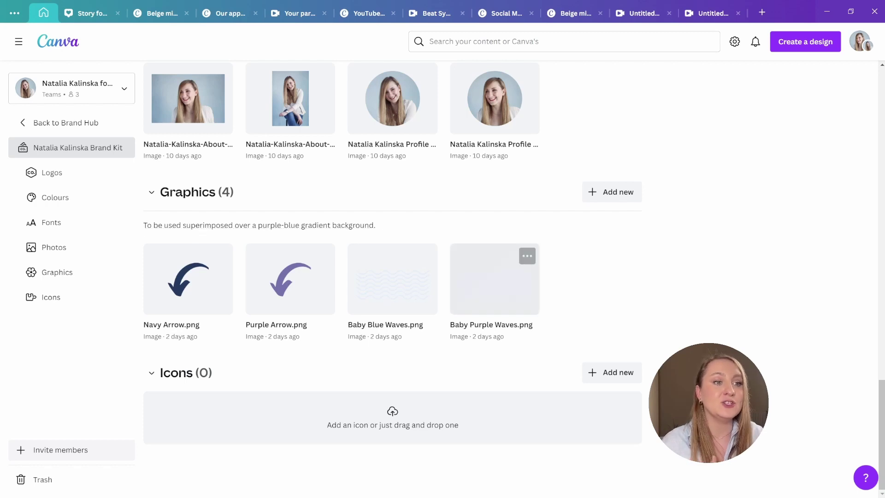
{"action": "left_click", "coordinate": [611, 372]}
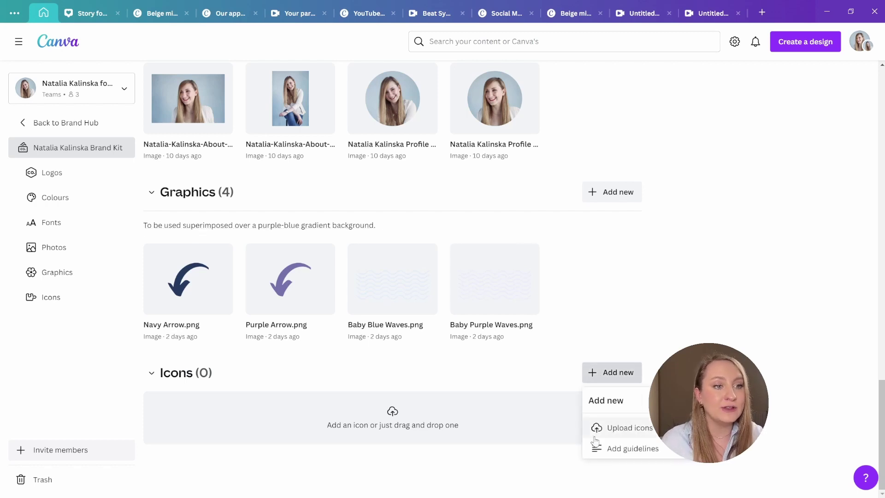
{"action": "left_click", "coordinate": [607, 449]}
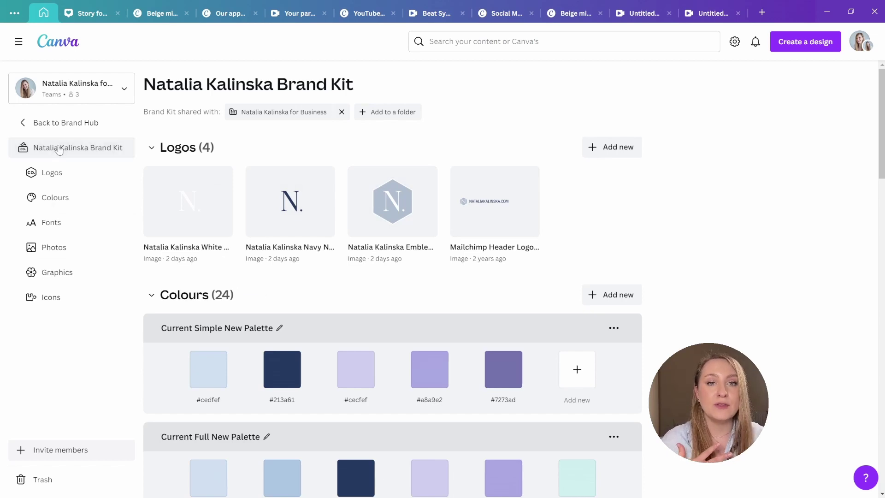
{"action": "left_click", "coordinate": [712, 13]}
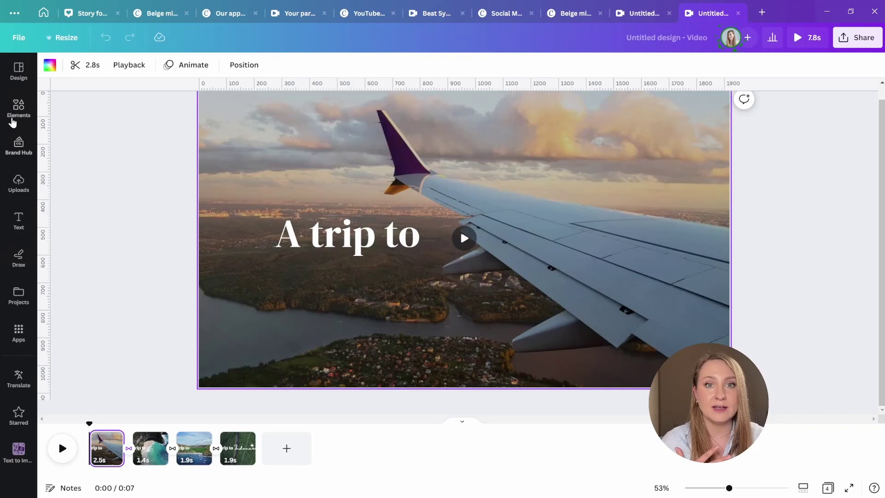
Show the Brand Hub panel in the video editor and scroll through its logos, palettes and fonts
{"action": "left_click", "coordinate": [19, 145]}
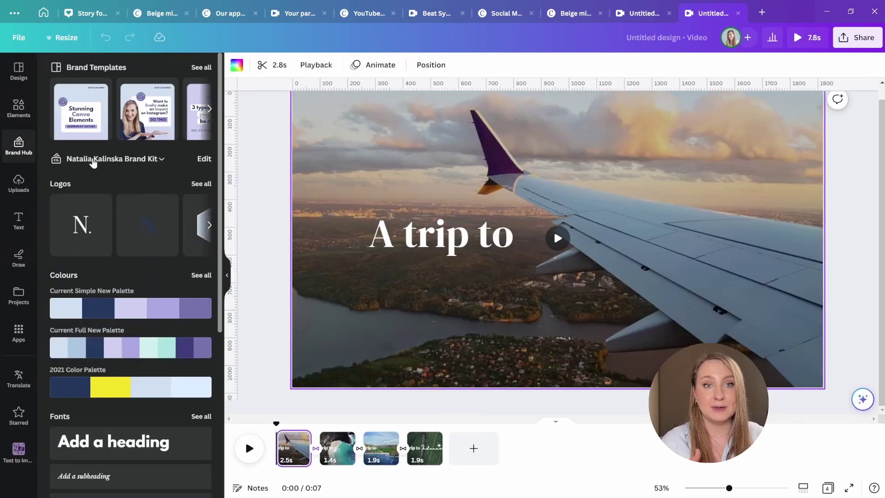
{"action": "scroll", "coordinate": [116, 221], "scroll_direction": "down", "scroll_amount": 6}
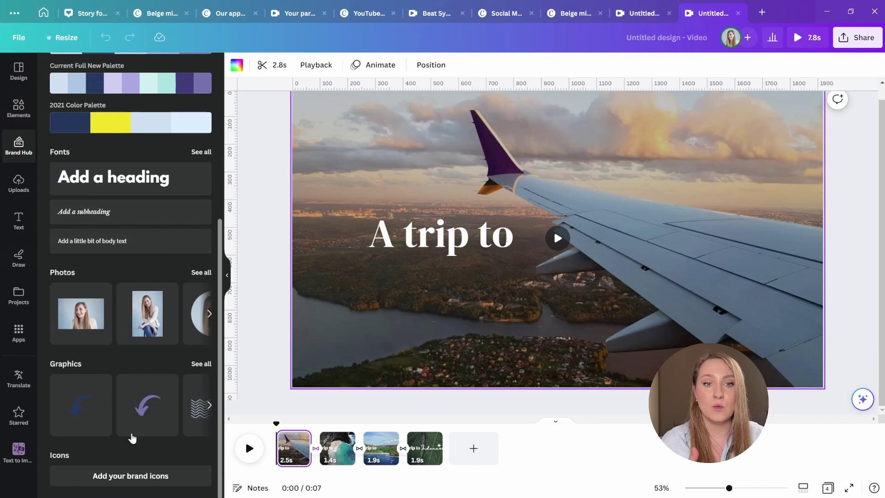
{"action": "scroll", "coordinate": [743, 354], "scroll_direction": "up", "scroll_amount": 1}
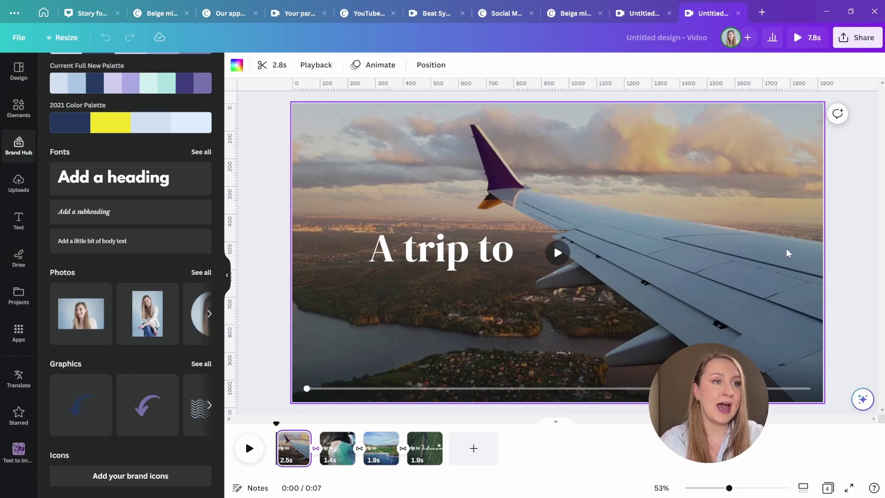
Enable Colour control, Font control and Design approval in Brand controls, then open the approval settings
{"action": "left_click", "coordinate": [43, 14]}
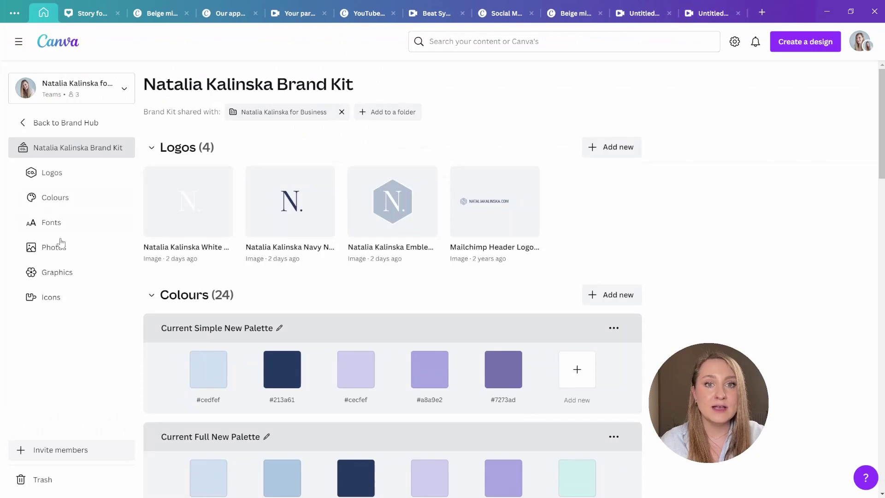
{"action": "left_click", "coordinate": [30, 129]}
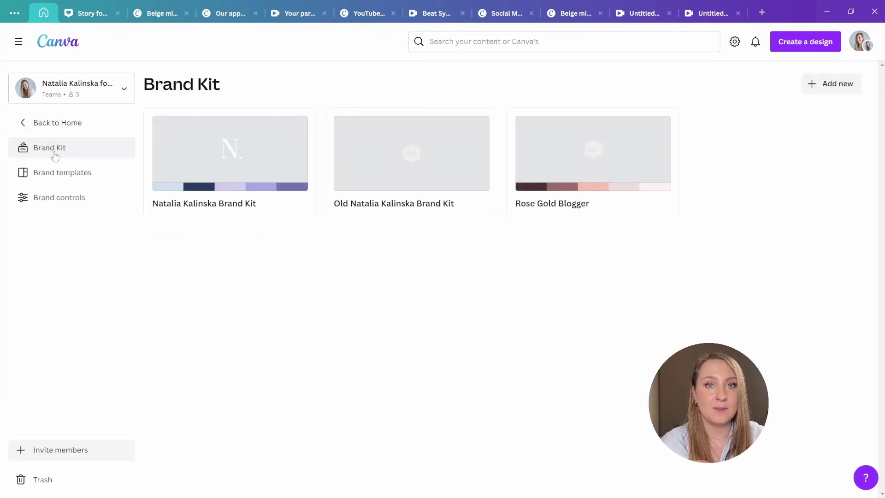
{"action": "left_click", "coordinate": [51, 203]}
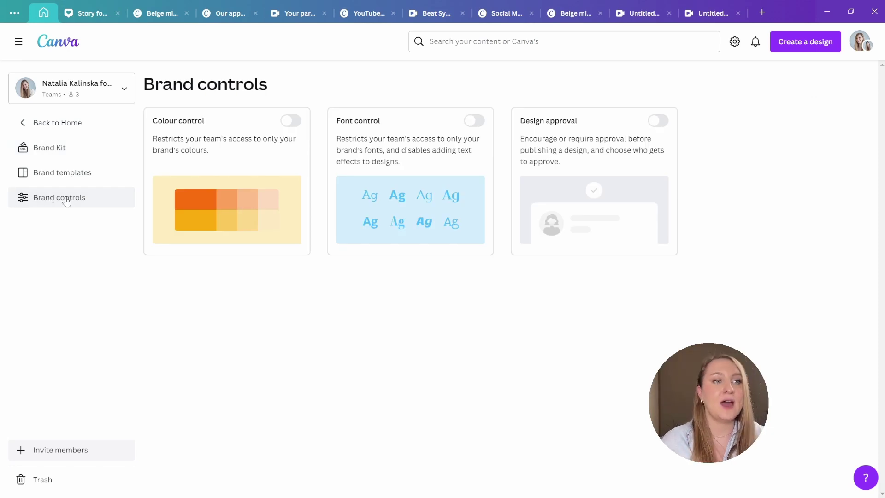
{"action": "left_click", "coordinate": [290, 121]}
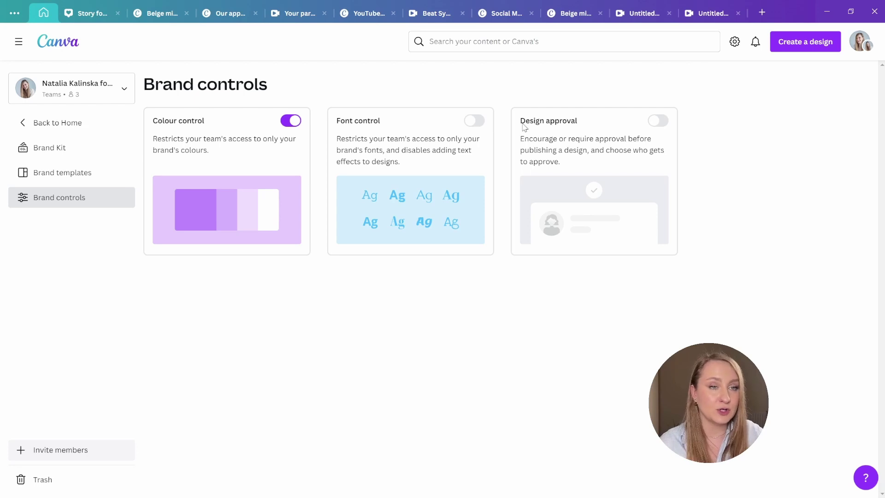
{"action": "left_click", "coordinate": [474, 121]}
{"action": "left_click", "coordinate": [658, 121]}
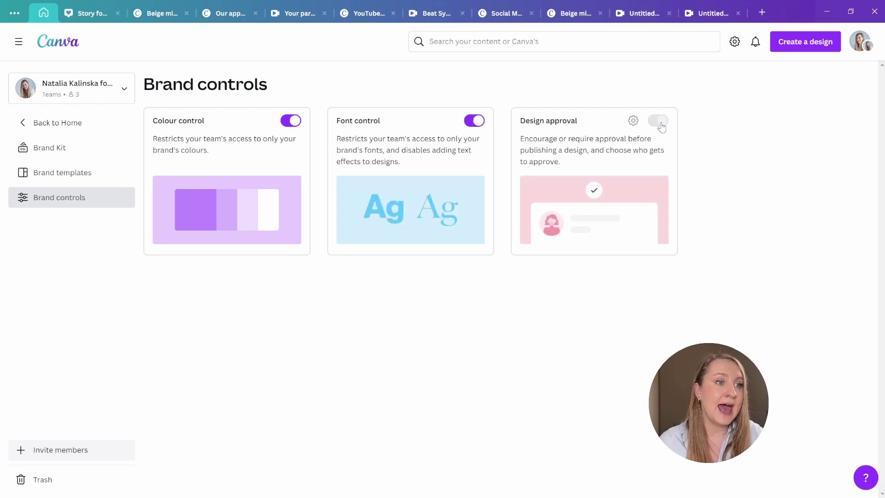
{"action": "left_click", "coordinate": [633, 122]}
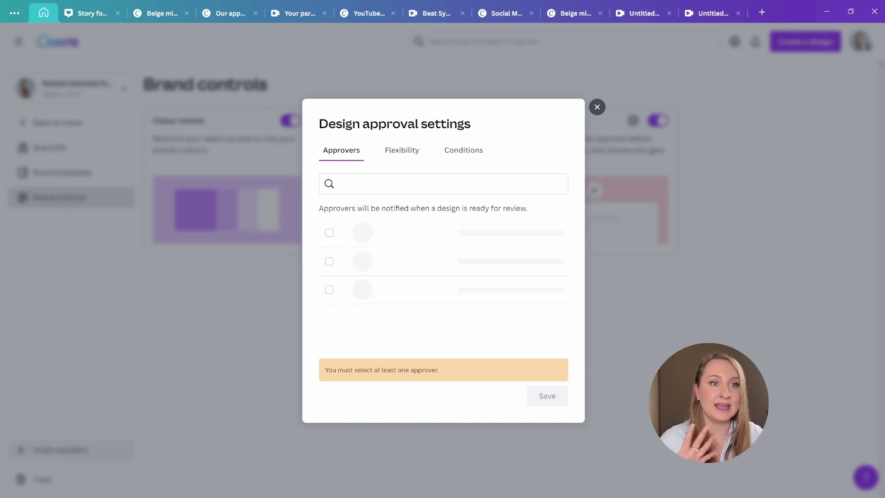
Review the approval Flexibility and Conditions options, close the dialog, and select the beach photo
{"action": "left_click", "coordinate": [399, 152]}
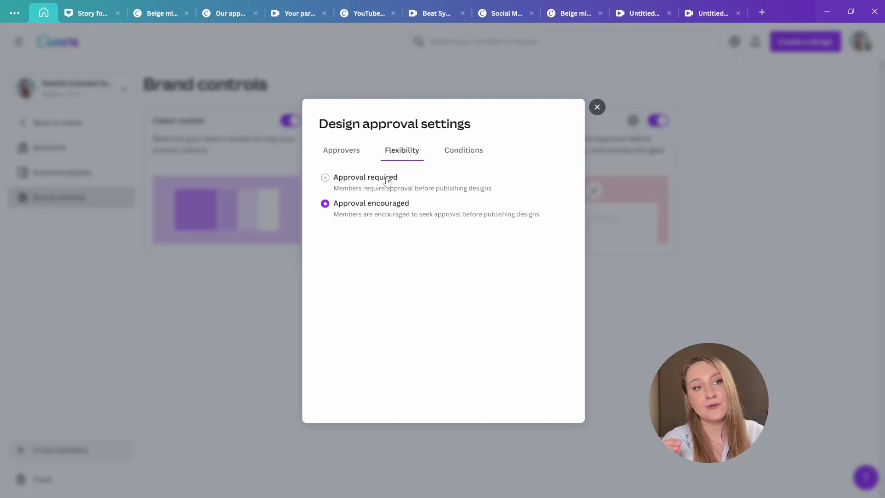
{"action": "left_click", "coordinate": [464, 154]}
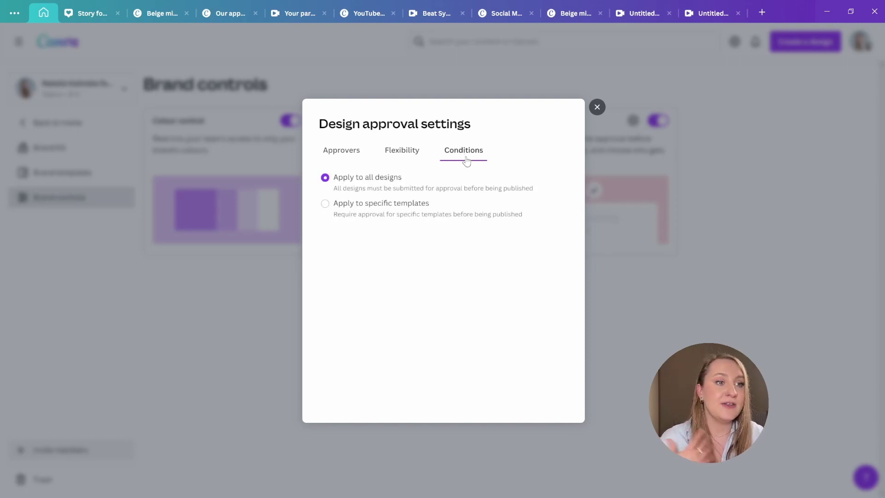
{"action": "left_click", "coordinate": [596, 107]}
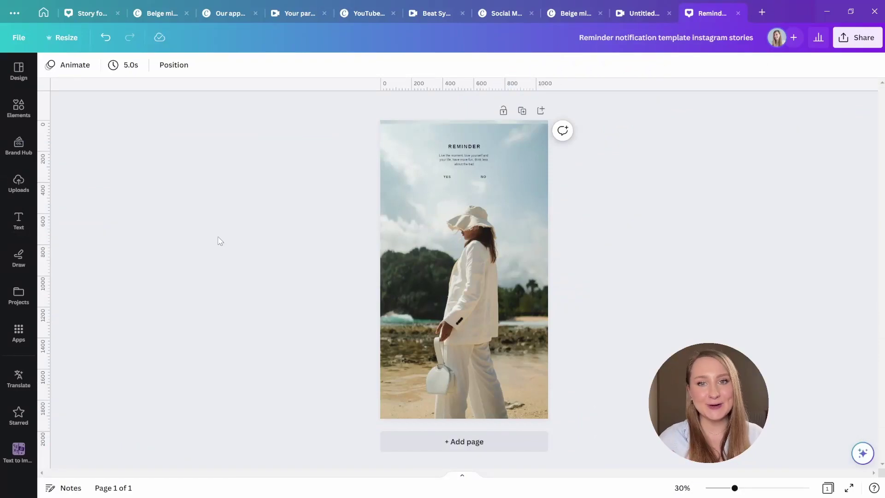
{"action": "left_click", "coordinate": [496, 230]}
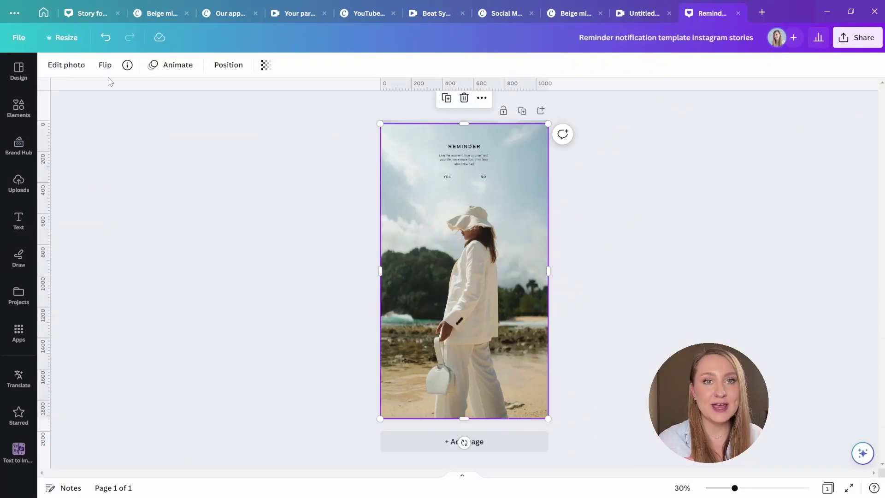
Open the beach photo in the photo editor and view its Crop and Adjust panels
{"action": "left_click", "coordinate": [65, 70]}
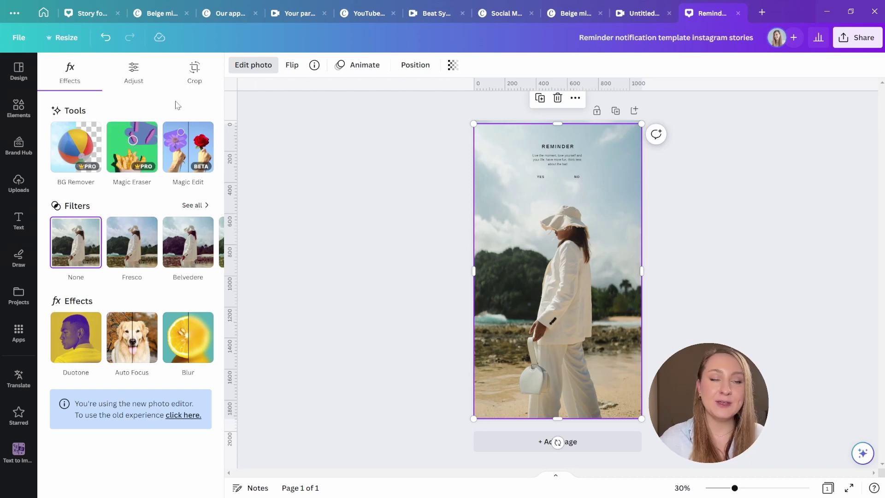
{"action": "left_click", "coordinate": [192, 76]}
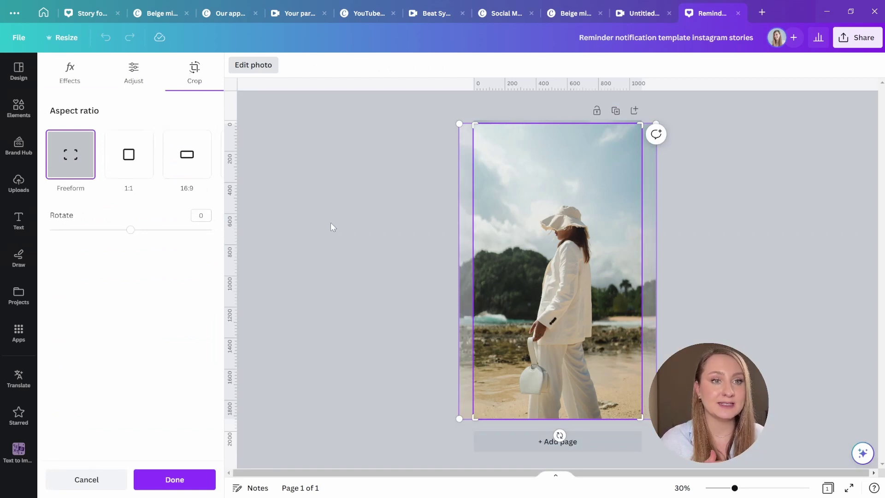
{"action": "left_click", "coordinate": [136, 76]}
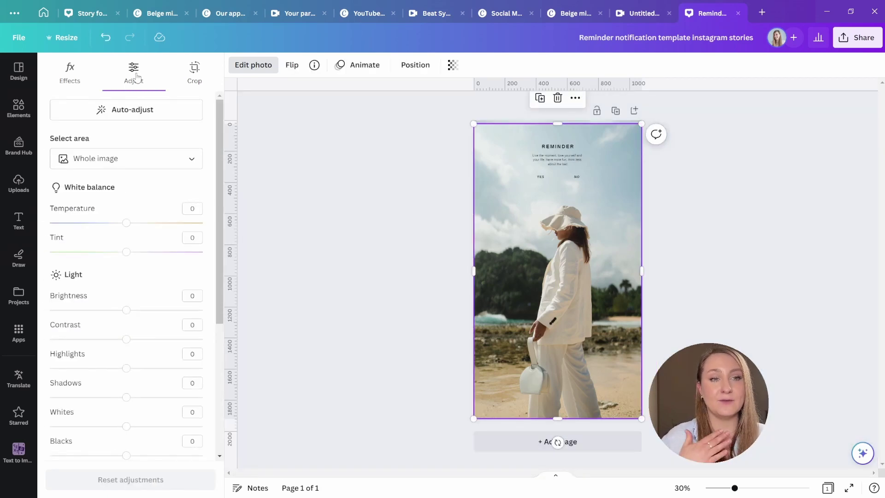
Adjust only the photo background: temperature -21 and brightness -24
{"action": "left_click", "coordinate": [95, 162]}
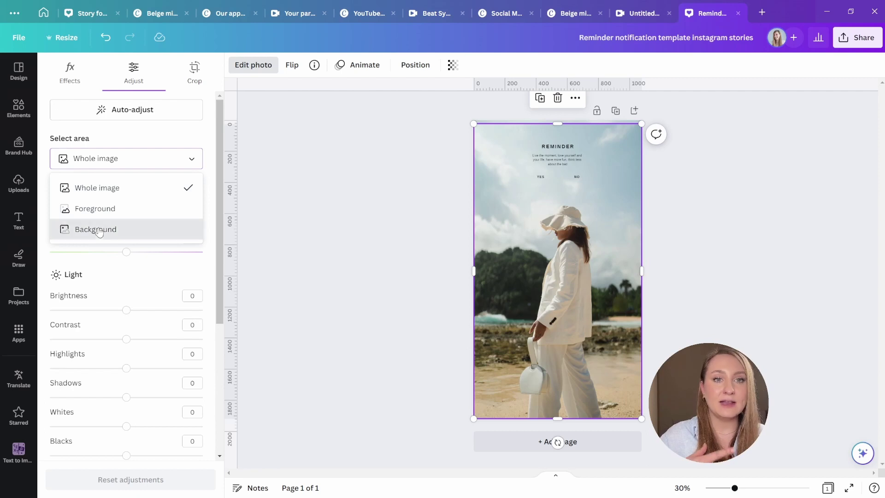
{"action": "left_click", "coordinate": [99, 231]}
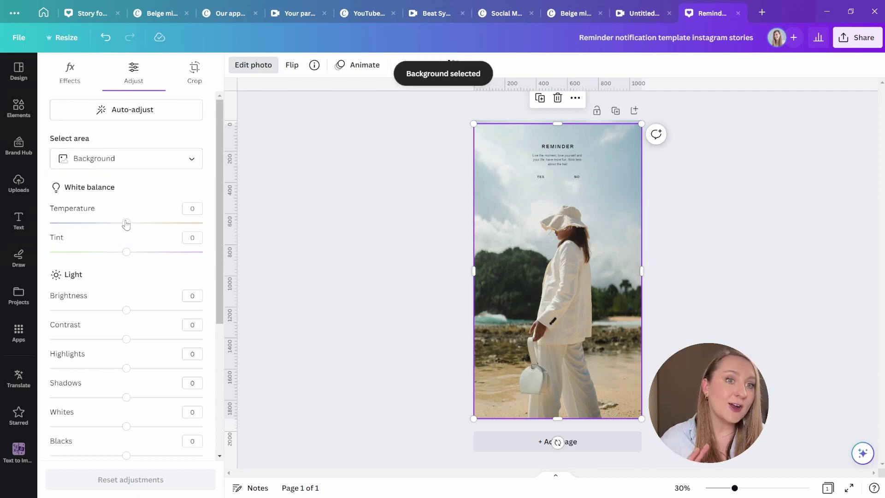
{"action": "left_click_drag", "start_coordinate": [127, 223], "coordinate": [110, 223]}
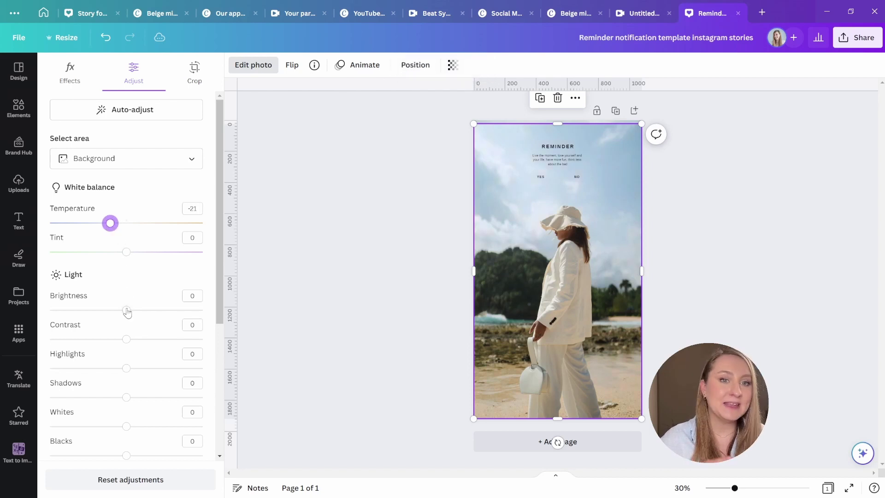
{"action": "left_click_drag", "start_coordinate": [127, 310], "coordinate": [109, 312]}
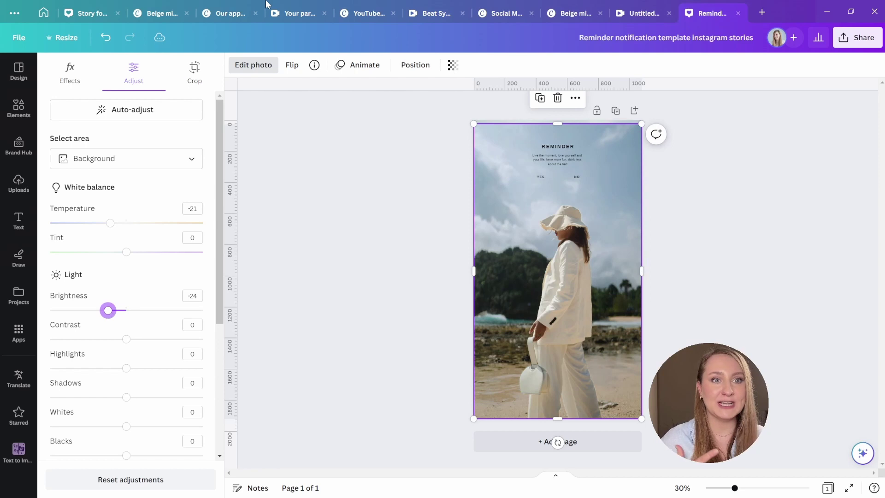
Switch the adjustment area to Foreground and raise its brightness to 10
{"action": "left_click", "coordinate": [95, 162]}
{"action": "left_click", "coordinate": [103, 209]}
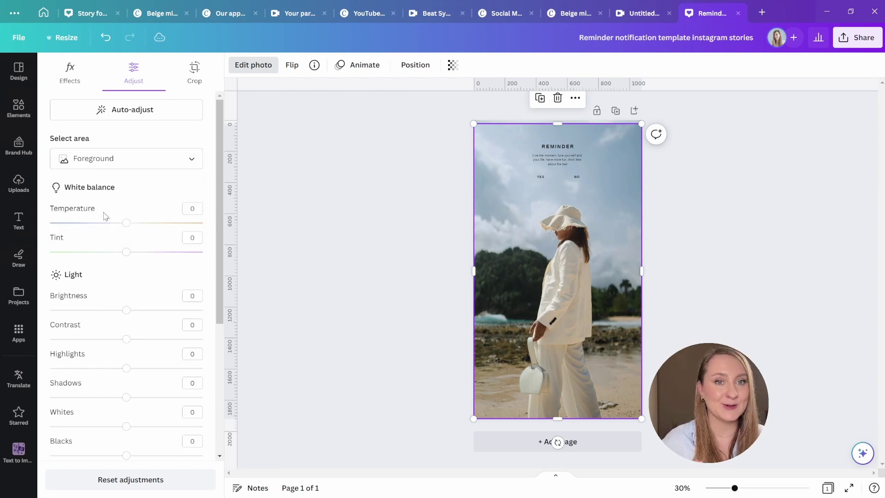
{"action": "left_click_drag", "start_coordinate": [126, 310], "coordinate": [135, 317]}
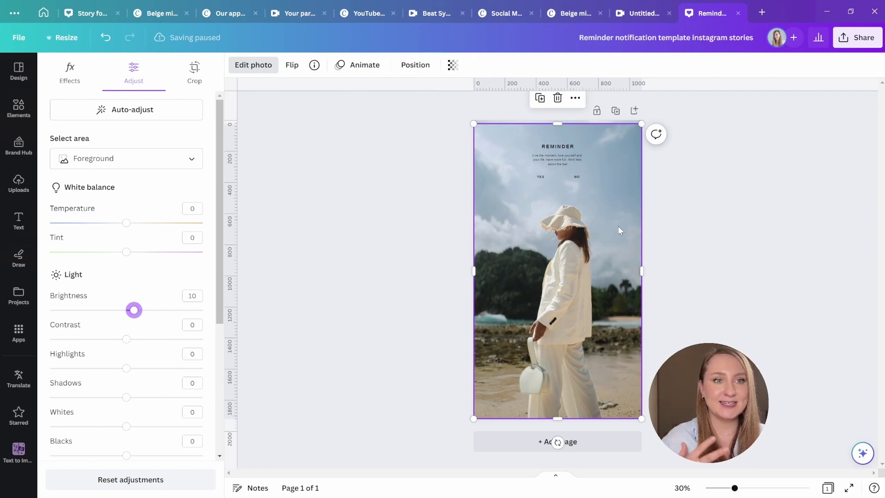
Revert to the old photo editor from the notice in the Effects panel
{"action": "left_click", "coordinate": [71, 77]}
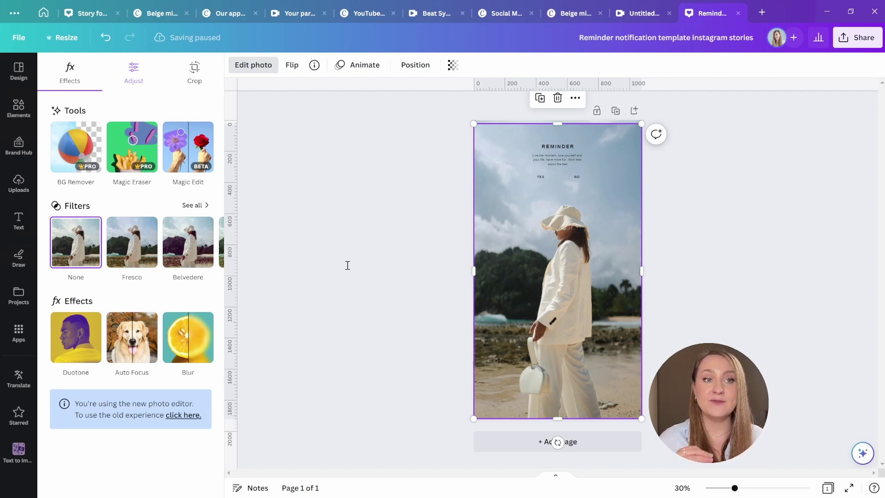
{"action": "left_click", "coordinate": [183, 416]}
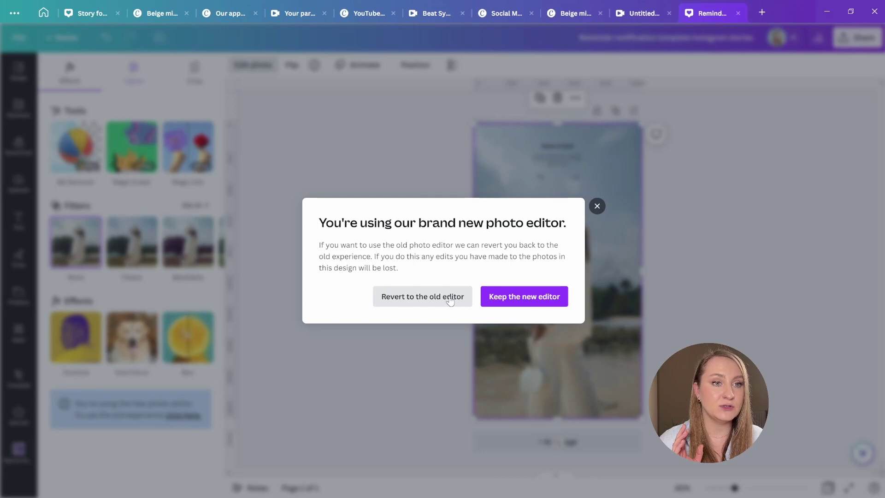
{"action": "left_click", "coordinate": [450, 300]}
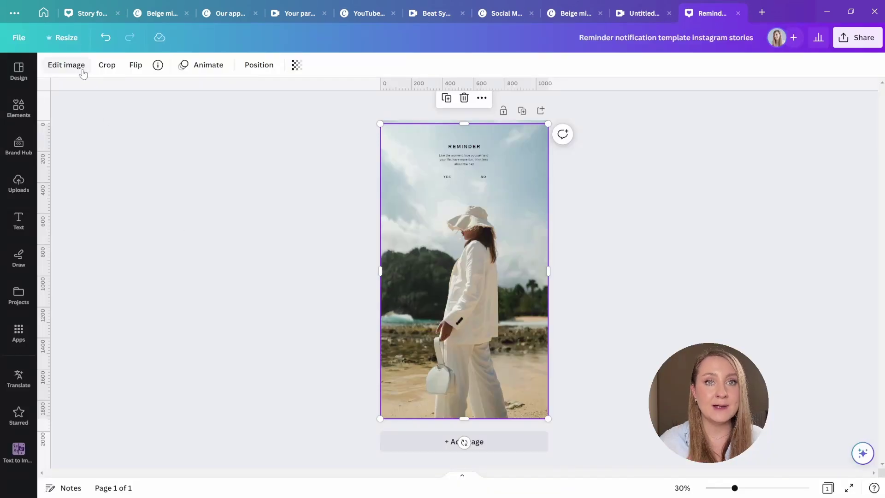
{"action": "left_click", "coordinate": [66, 65]}
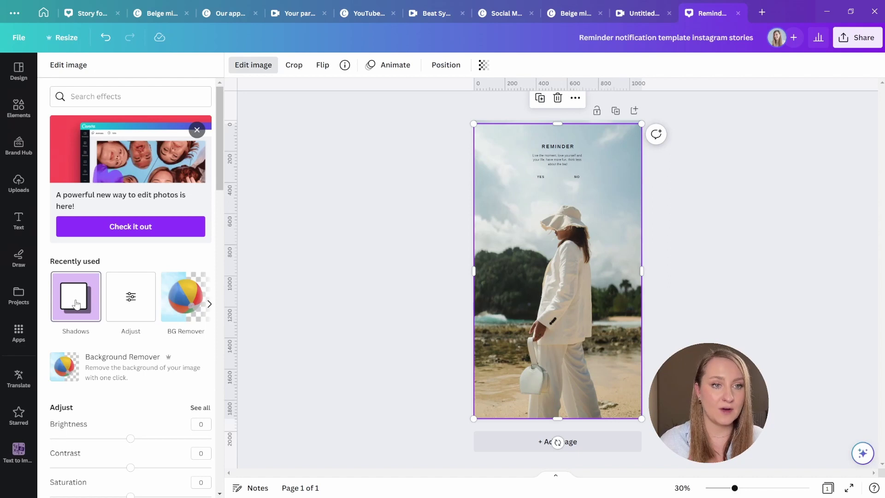
Switch back to the new photo editor with 'Check it out'
{"action": "left_click", "coordinate": [143, 232]}
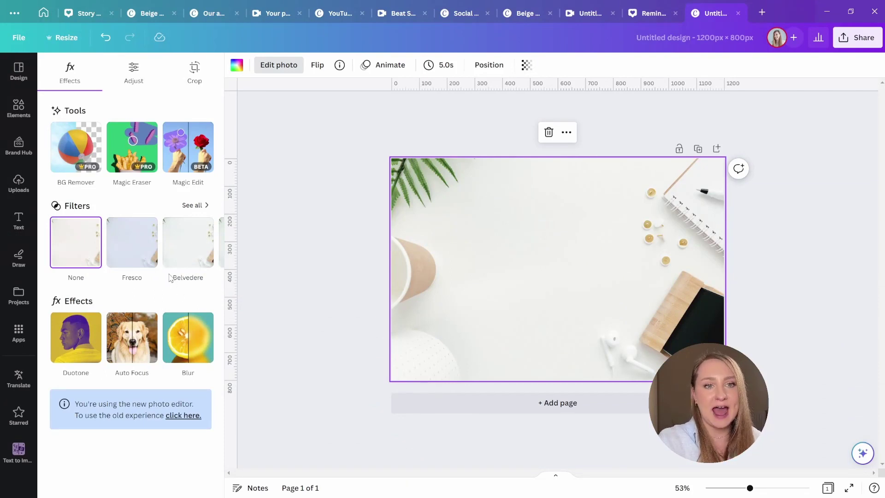
Erase the cup from the desk photo with Magic Eraser at brush size 35
{"action": "left_click", "coordinate": [137, 151]}
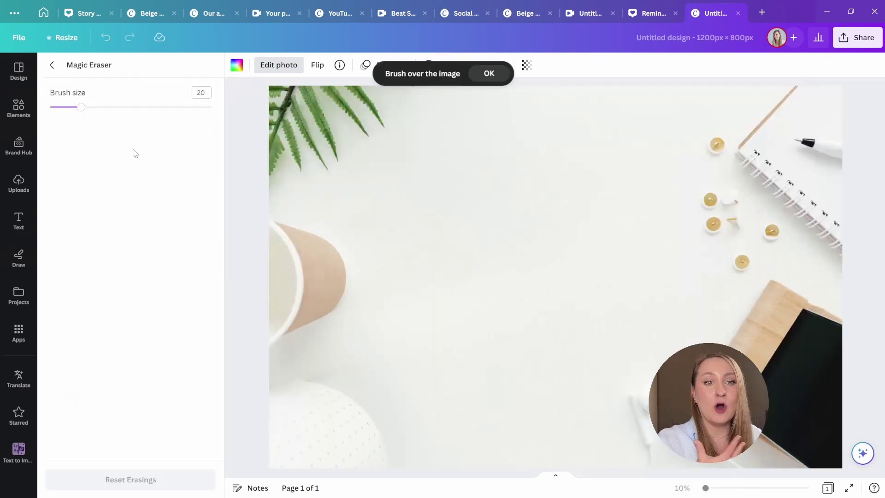
{"action": "left_click_drag", "start_coordinate": [79, 107], "coordinate": [105, 107]}
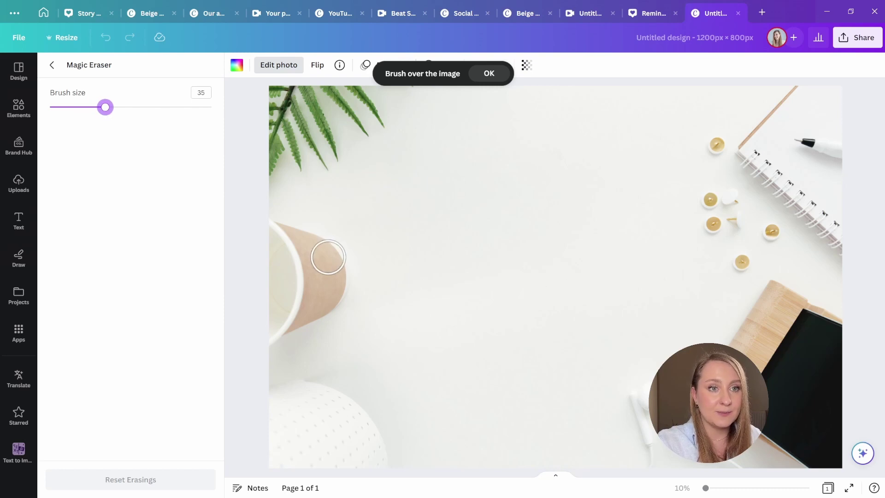
{"action": "mouse_move", "coordinate": [327, 257]}
{"action": "left_mouse_down"}
{"action": "mouse_move", "coordinate": [286, 239]}
{"action": "mouse_move", "coordinate": [330, 267]}
{"action": "mouse_move", "coordinate": [329, 287]}
{"action": "mouse_move", "coordinate": [276, 325]}
{"action": "mouse_move", "coordinate": [302, 272]}
{"action": "mouse_move", "coordinate": [272, 270]}
{"action": "left_mouse_up"}
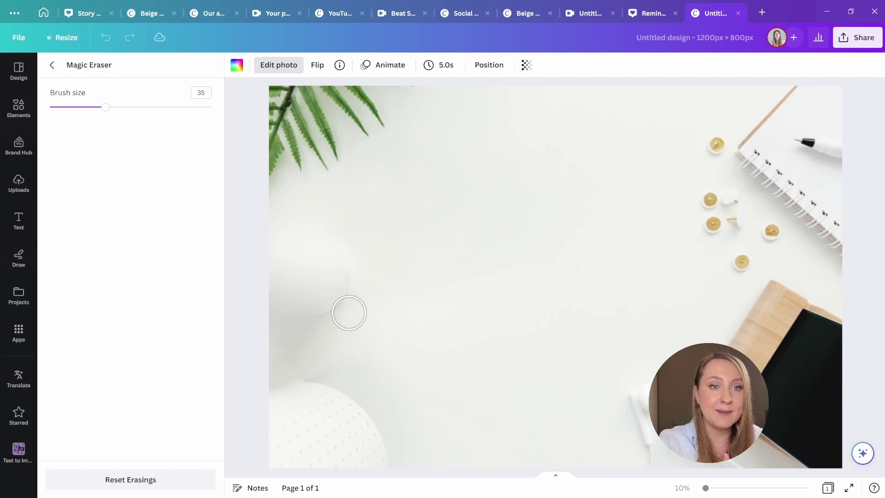
{"action": "left_click_drag", "start_coordinate": [320, 313], "coordinate": [341, 273]}
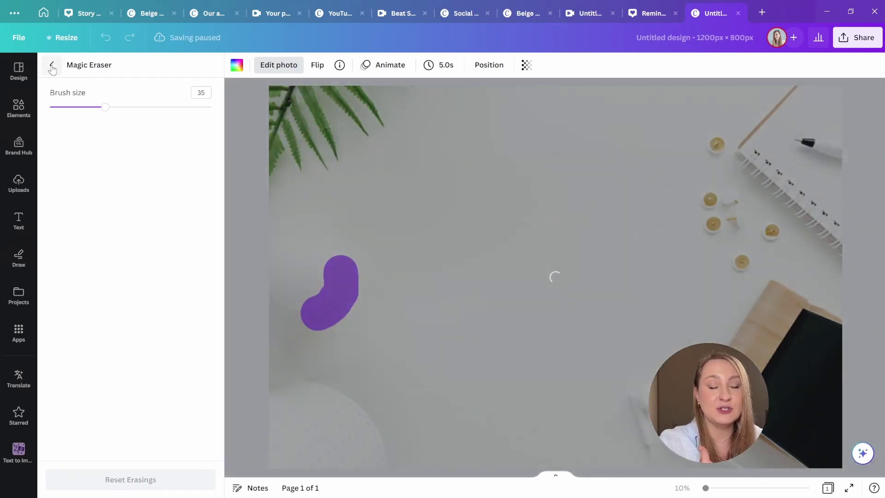
Reset the Magic Eraser erasings so the cup returns
{"action": "left_click", "coordinate": [52, 65]}
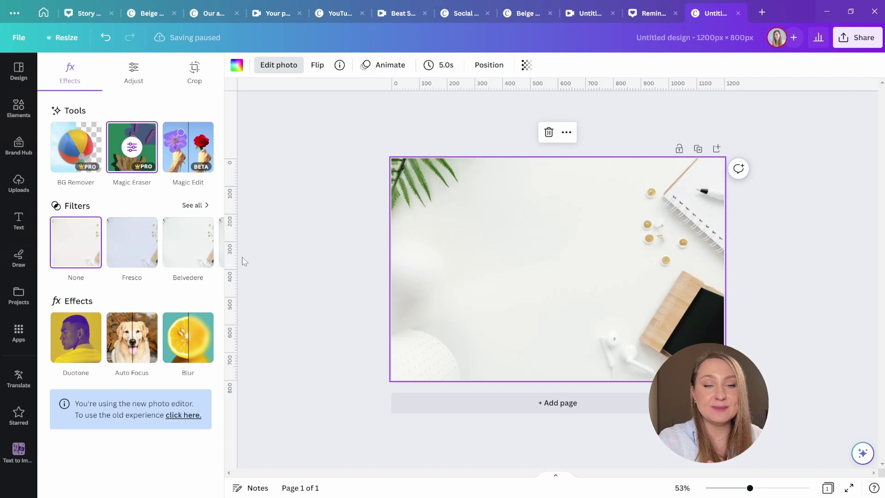
{"action": "left_click", "coordinate": [131, 152]}
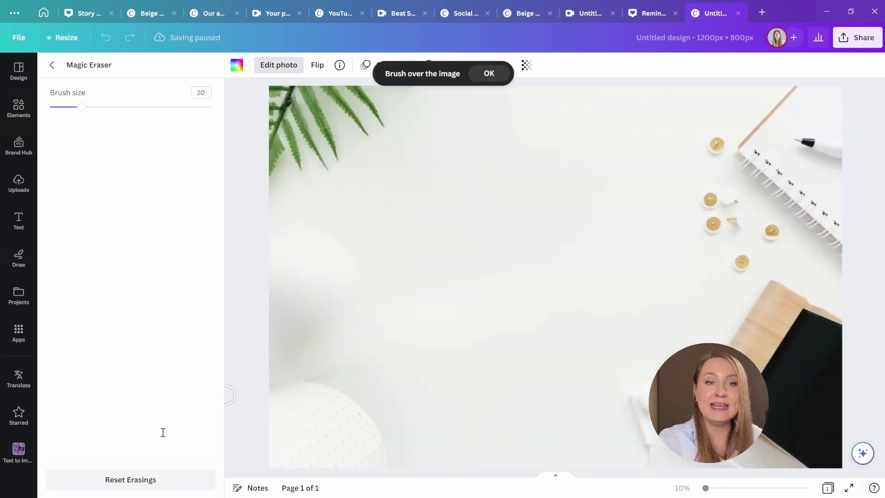
{"action": "left_click", "coordinate": [131, 480]}
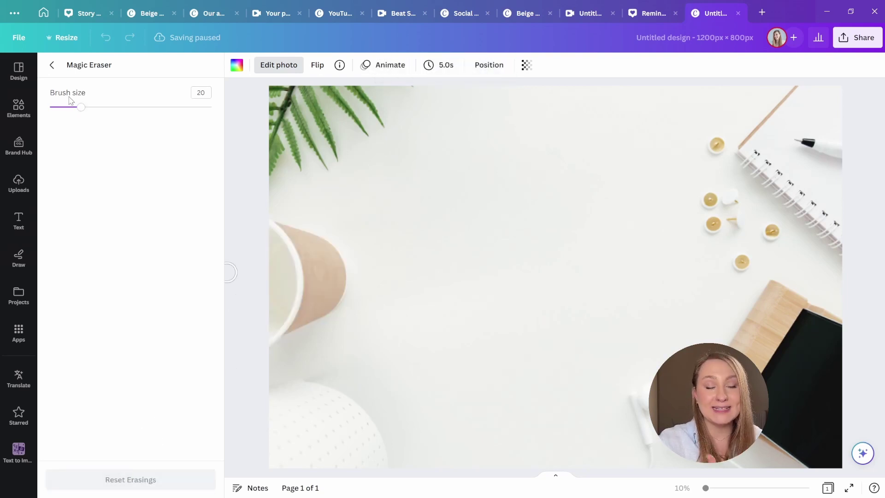
Close Magic Eraser and start Magic Edit on the page 2 egg photo
{"action": "left_click", "coordinate": [52, 65]}
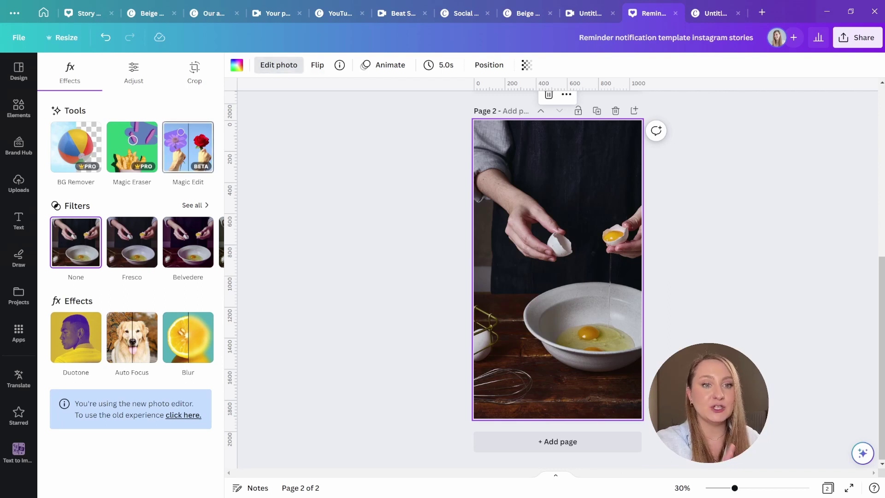
{"action": "left_click", "coordinate": [188, 146]}
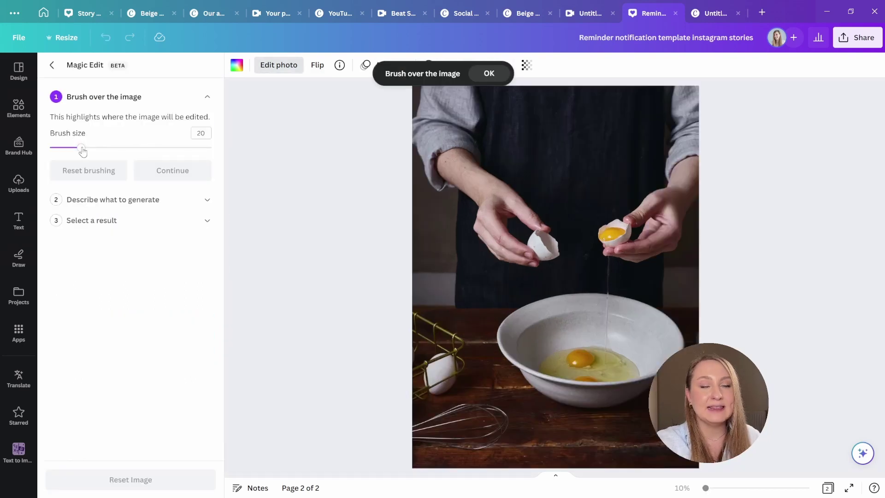
Brush over the eggs at size 25 and generate 'a small mound of flour'
{"action": "left_click_drag", "start_coordinate": [80, 147], "coordinate": [89, 147]}
{"action": "mouse_move", "coordinate": [578, 349]}
{"action": "left_mouse_down"}
{"action": "mouse_move", "coordinate": [549, 364]}
{"action": "mouse_move", "coordinate": [592, 375]}
{"action": "mouse_move", "coordinate": [629, 370]}
{"action": "mouse_move", "coordinate": [607, 354]}
{"action": "mouse_move", "coordinate": [563, 355]}
{"action": "left_mouse_up"}
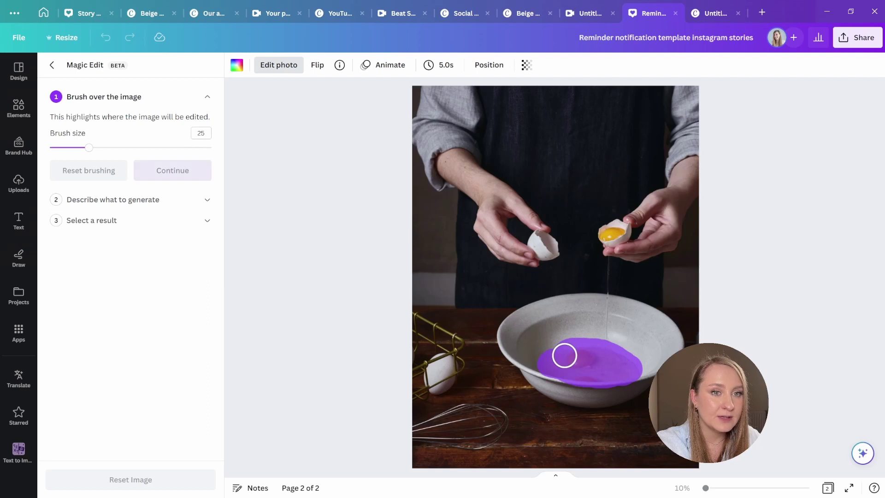
{"action": "left_click", "coordinate": [173, 171]}
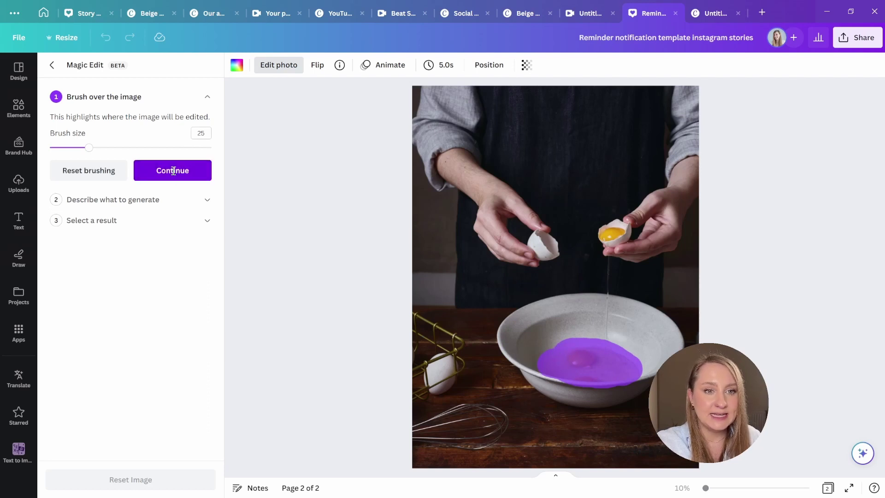
{"action": "left_click", "coordinate": [146, 166]}
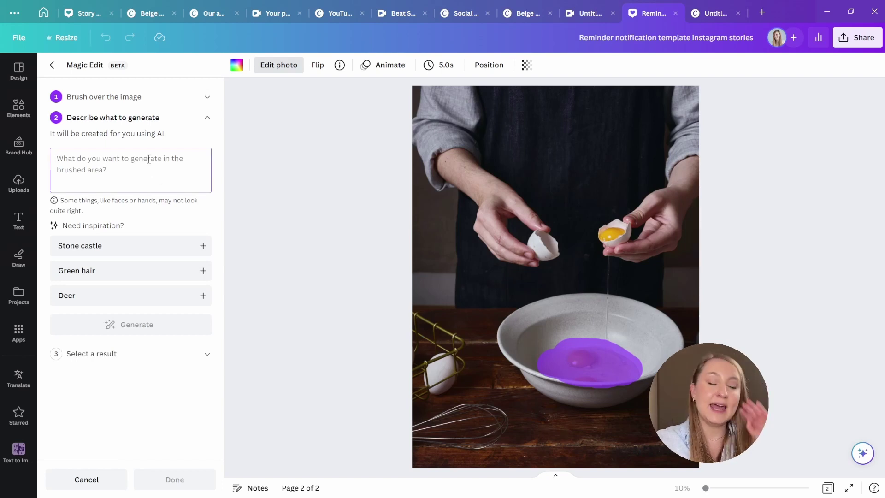
{"action": "type", "text": "a small mound of flour"}
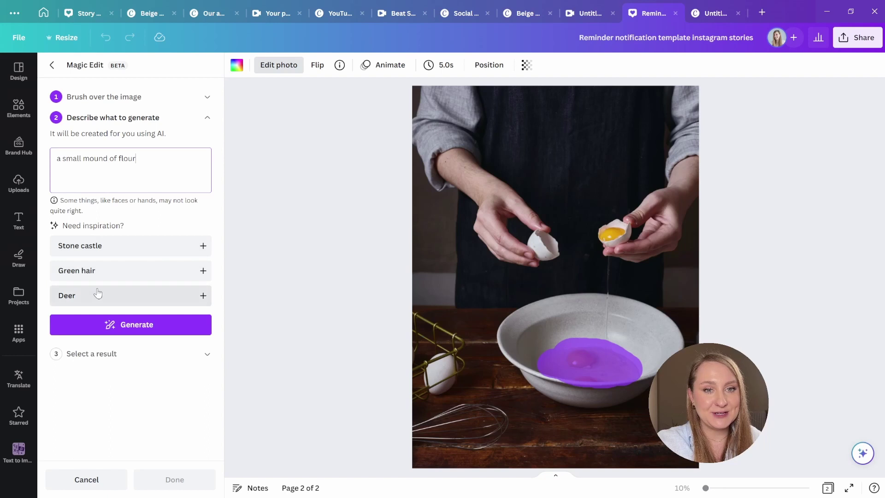
{"action": "left_click", "coordinate": [118, 325]}
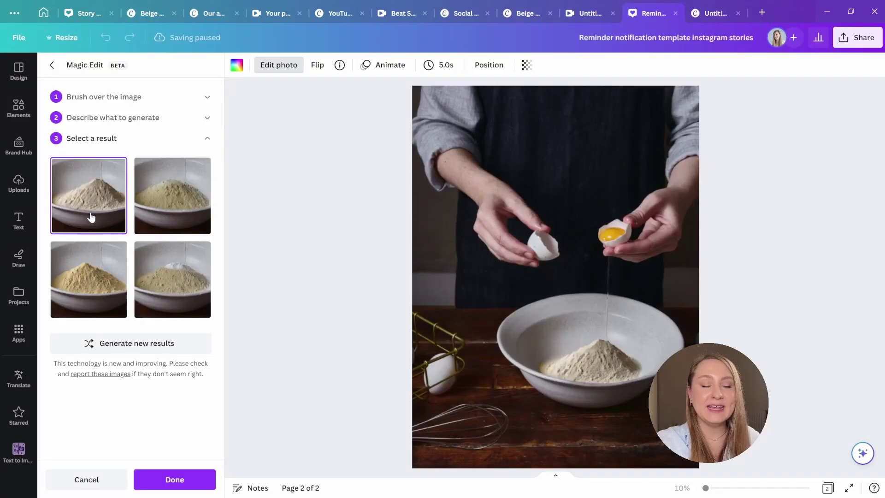
Preview the flour results and apply the fourth one
{"action": "left_click", "coordinate": [187, 203]}
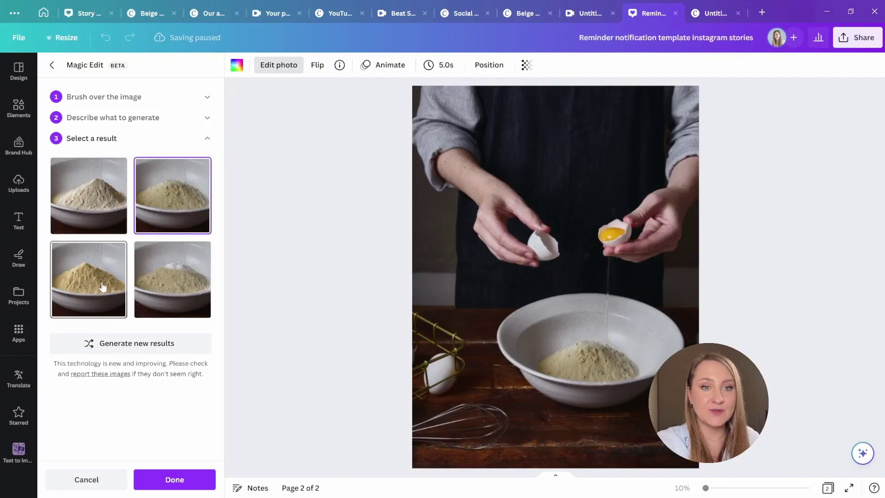
{"action": "left_click", "coordinate": [102, 287]}
{"action": "left_click", "coordinate": [147, 290]}
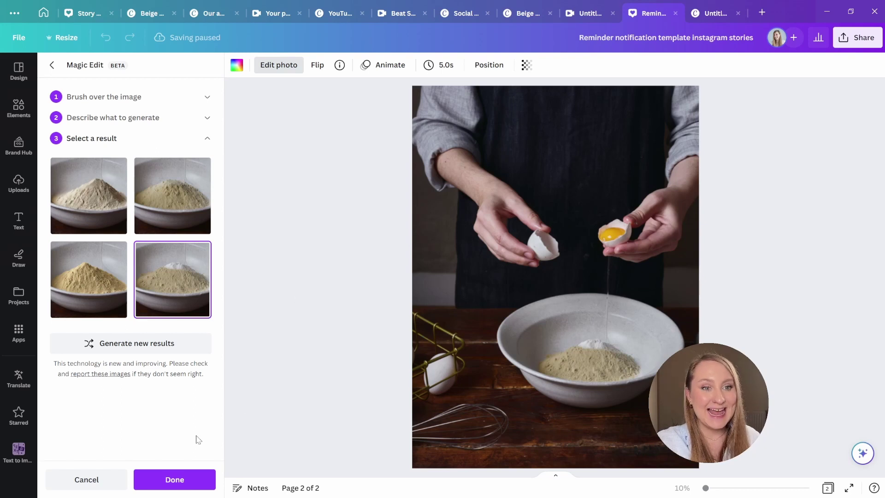
{"action": "left_click", "coordinate": [188, 481]}
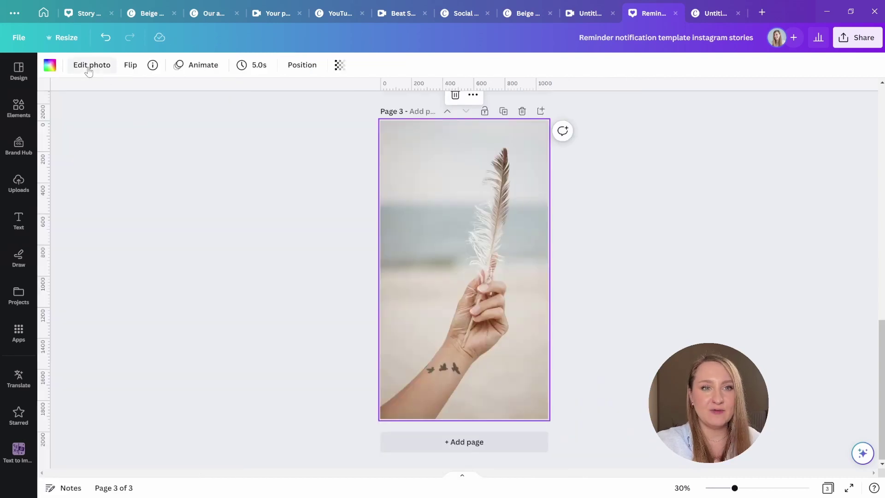
Brush over the page 3 feather in Magic Edit and generate 'a peacock feather'
{"action": "left_click", "coordinate": [90, 66]}
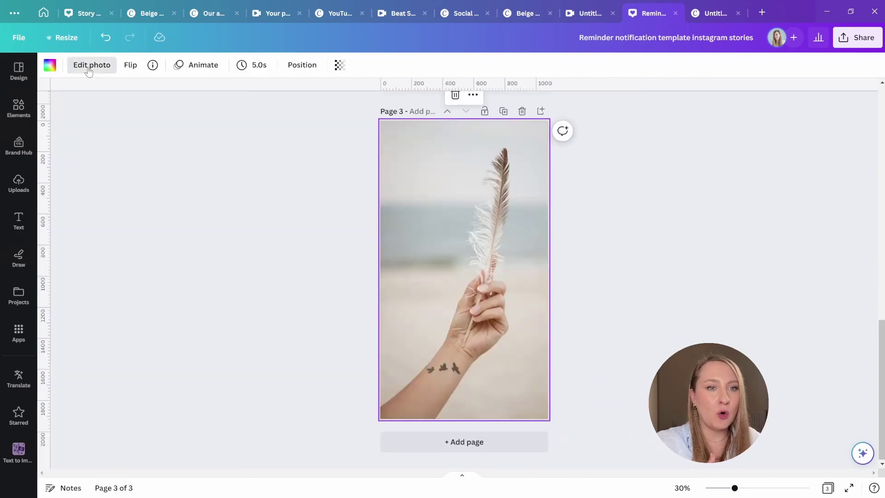
{"action": "left_click", "coordinate": [187, 146]}
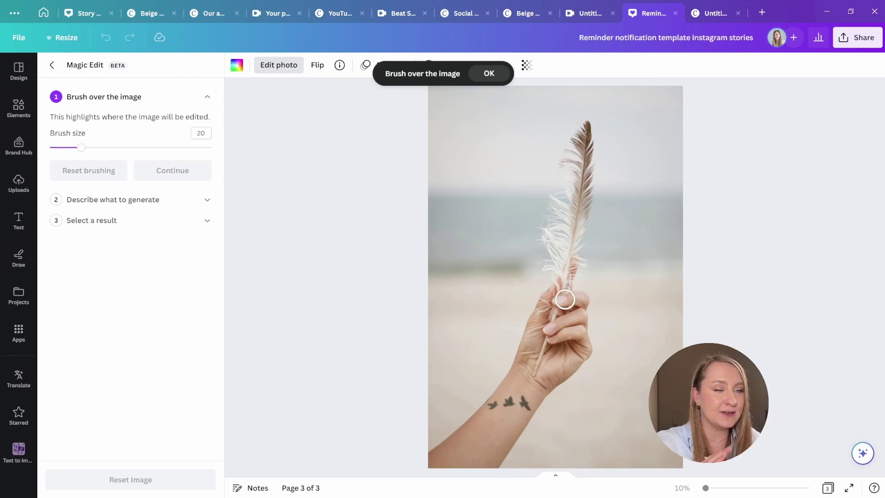
{"action": "mouse_move", "coordinate": [564, 300]}
{"action": "left_mouse_down"}
{"action": "mouse_move", "coordinate": [550, 222]}
{"action": "mouse_move", "coordinate": [577, 126]}
{"action": "mouse_move", "coordinate": [587, 124]}
{"action": "mouse_move", "coordinate": [570, 280]}
{"action": "mouse_move", "coordinate": [575, 153]}
{"action": "left_mouse_up"}
{"action": "mouse_move", "coordinate": [578, 185]}
{"action": "left_mouse_down"}
{"action": "mouse_move", "coordinate": [570, 244]}
{"action": "mouse_move", "coordinate": [545, 241]}
{"action": "left_mouse_up"}
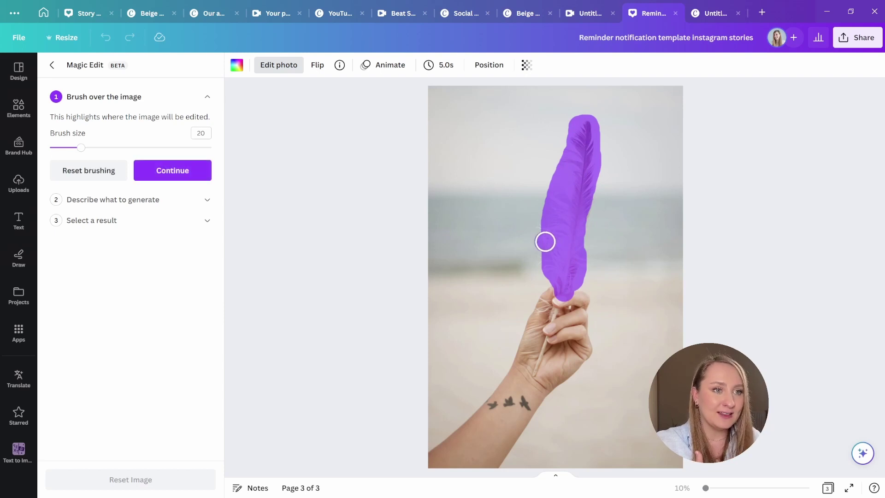
{"action": "left_click", "coordinate": [180, 171]}
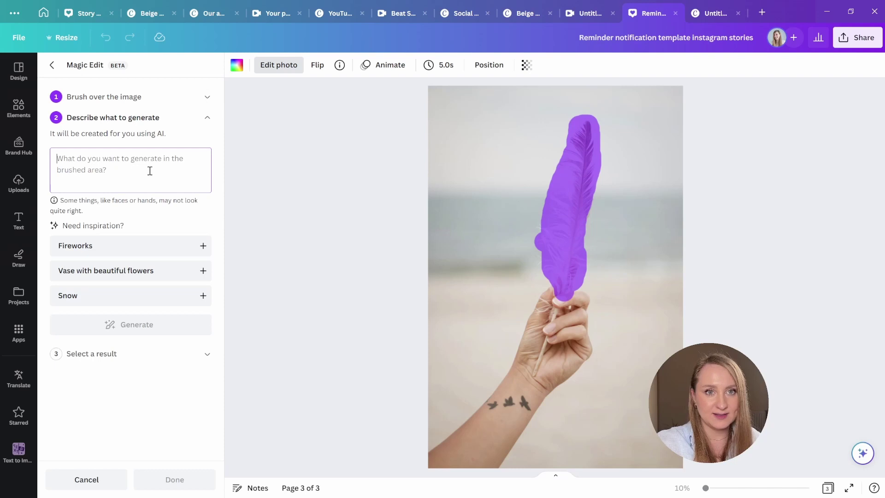
{"action": "type", "text": "a peacock feather"}
{"action": "left_click", "coordinate": [125, 329]}
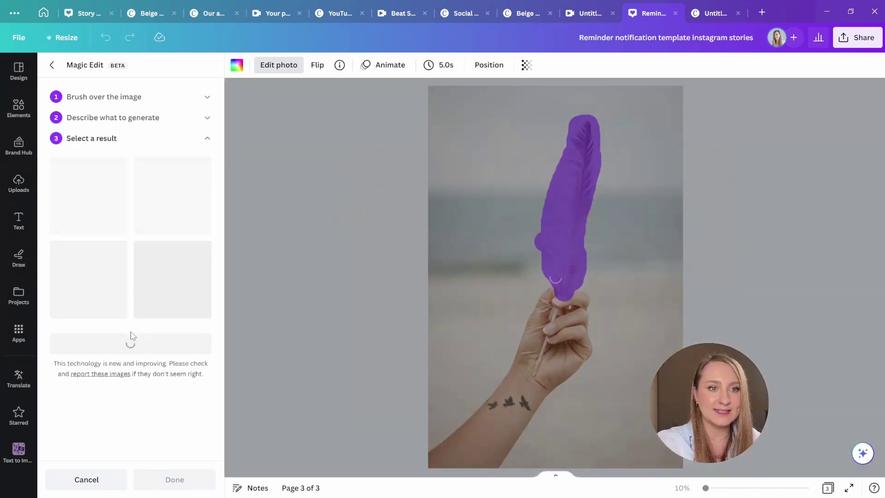